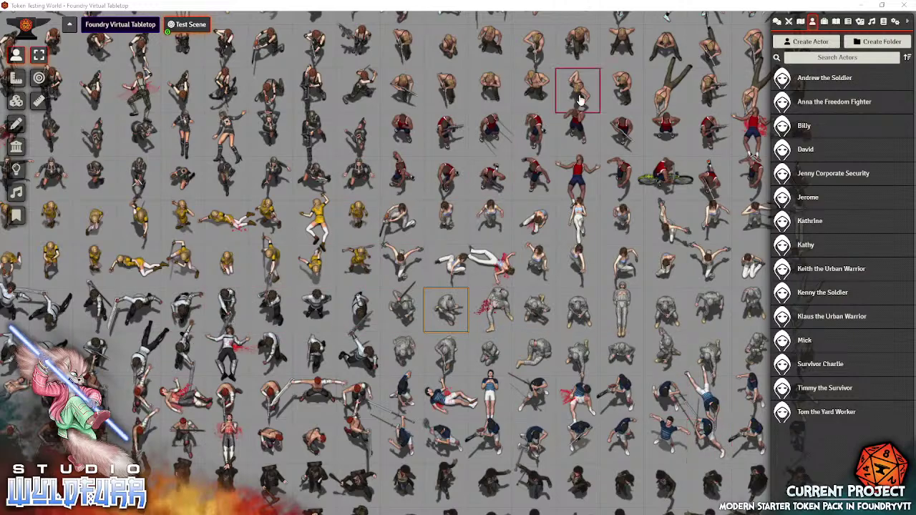
# Place three Andrew the Soldier tokens from the actor list side by side in the empty cells of the scene's bottom row
pyautogui.scroll(-1, 422, 242)
pyautogui.scroll(-3, 401, 243)
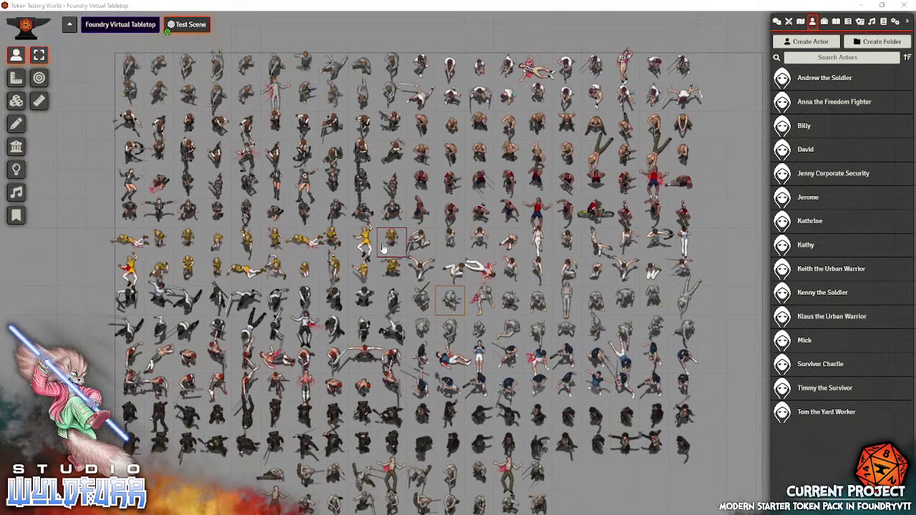
pyautogui.scroll(1, 230, 100)
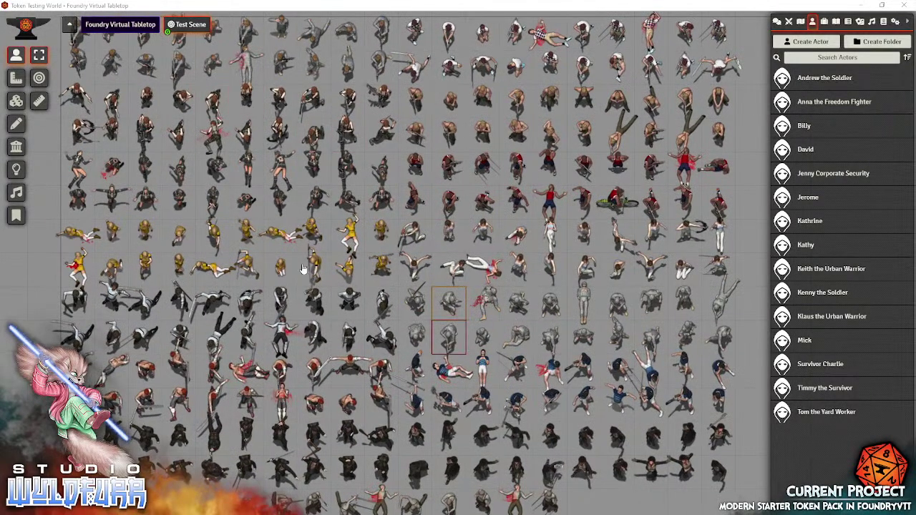
pyautogui.press('Left')
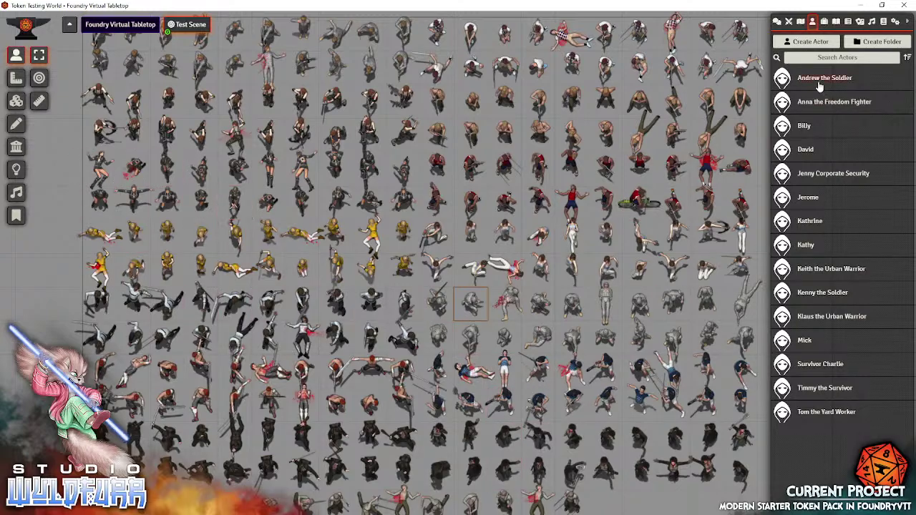
pyautogui.moveTo(813, 83); pyautogui.dragTo(602, 504)
pyautogui.moveTo(809, 84); pyautogui.dragTo(639, 505)
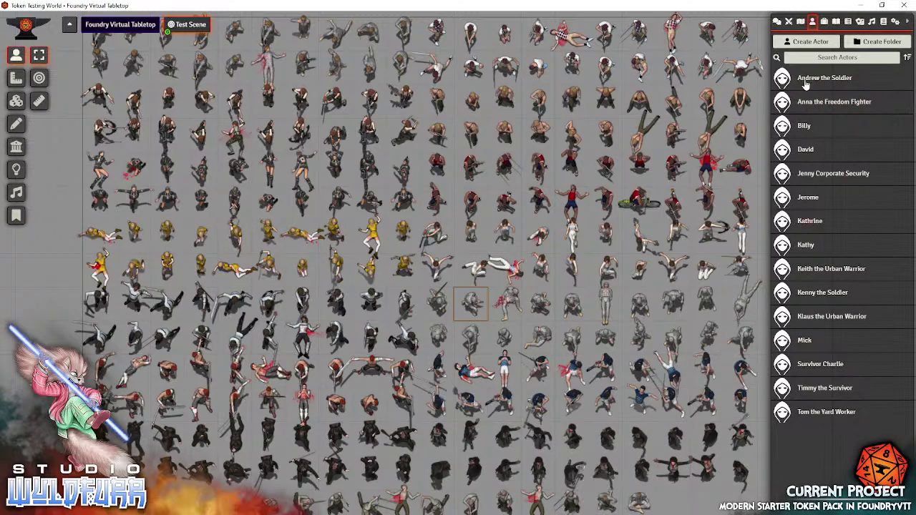
pyautogui.moveTo(805, 85); pyautogui.dragTo(673, 501)
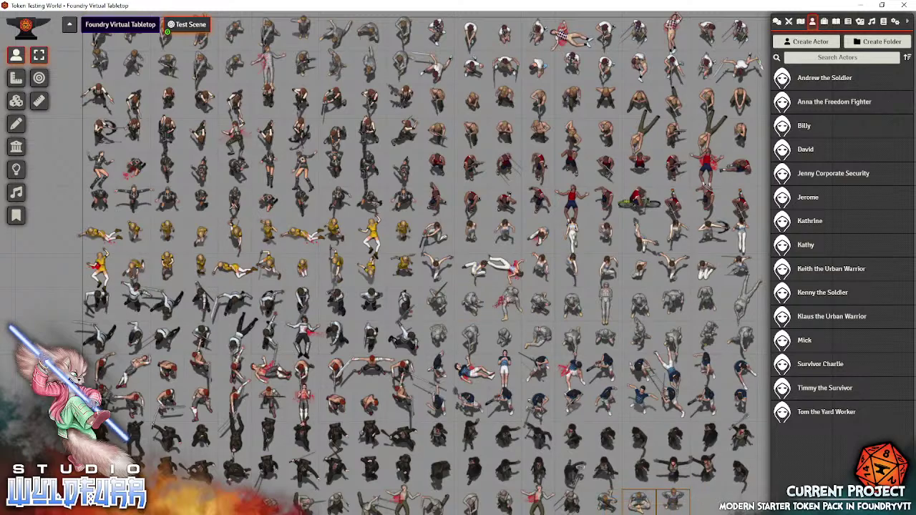
# Delete the Andrew the Soldier tokens just added to the bottom row
pyautogui.click(601, 505)
pyautogui.press('Delete')
pyautogui.press('Delete')
pyautogui.click(673, 506)
pyautogui.press('Delete')
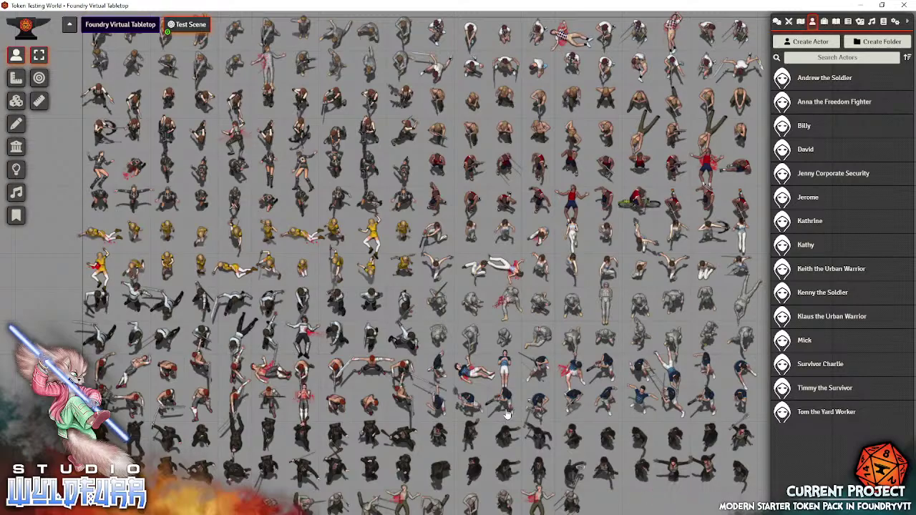
# View the actor sheet of the last grey-clad soldier token in the grid's first row, and close it
pyautogui.scroll(2, 165, 240)
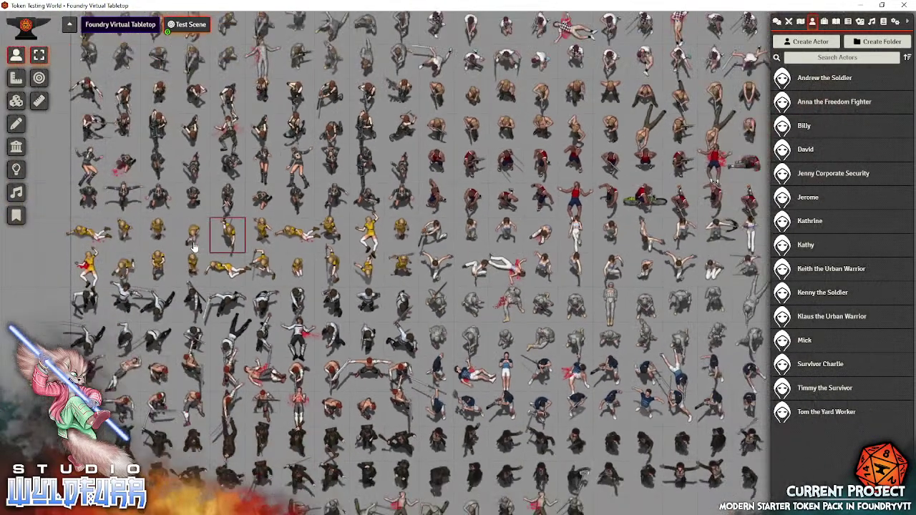
pyautogui.scroll(-2, 193, 247)
pyautogui.moveTo(85, 264); pyautogui.dragTo(322, 313)
pyautogui.scroll(5, 323, 287)
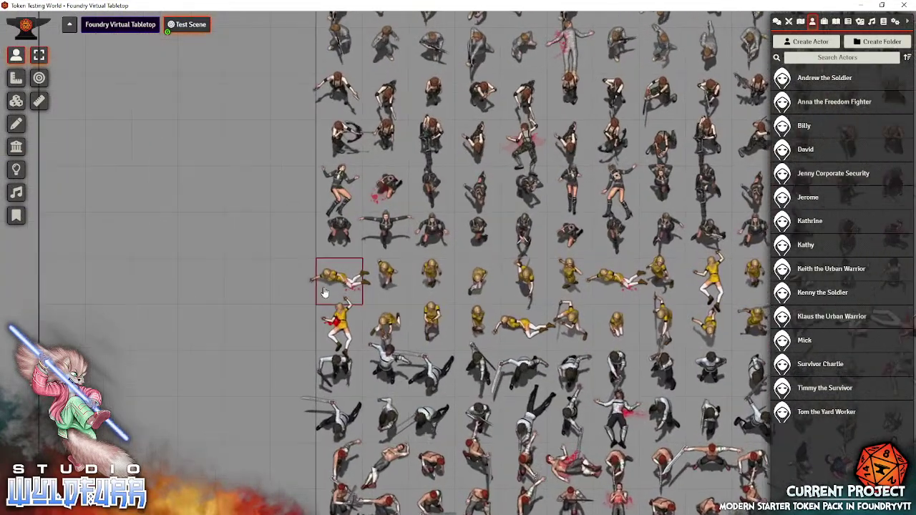
pyautogui.scroll(-3, 245, 137)
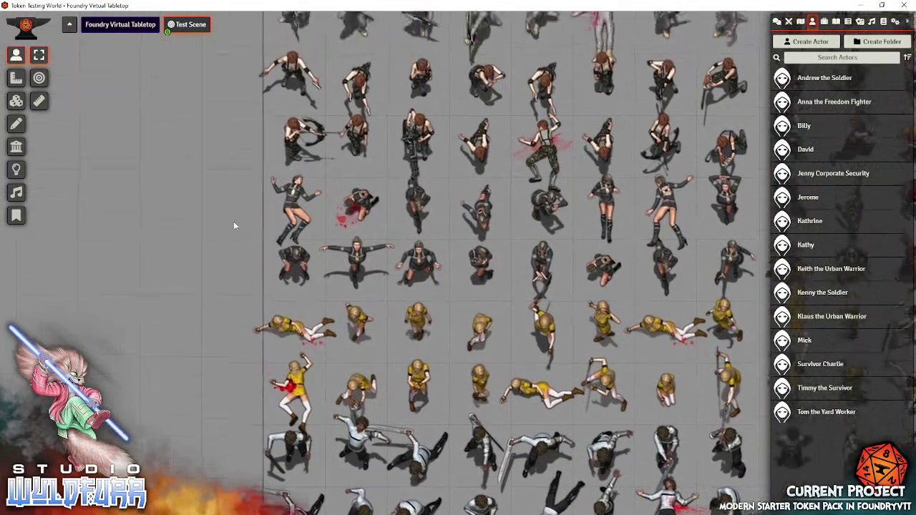
pyautogui.scroll(2, 186, 349)
pyautogui.moveTo(161, 371); pyautogui.dragTo(31, 320)
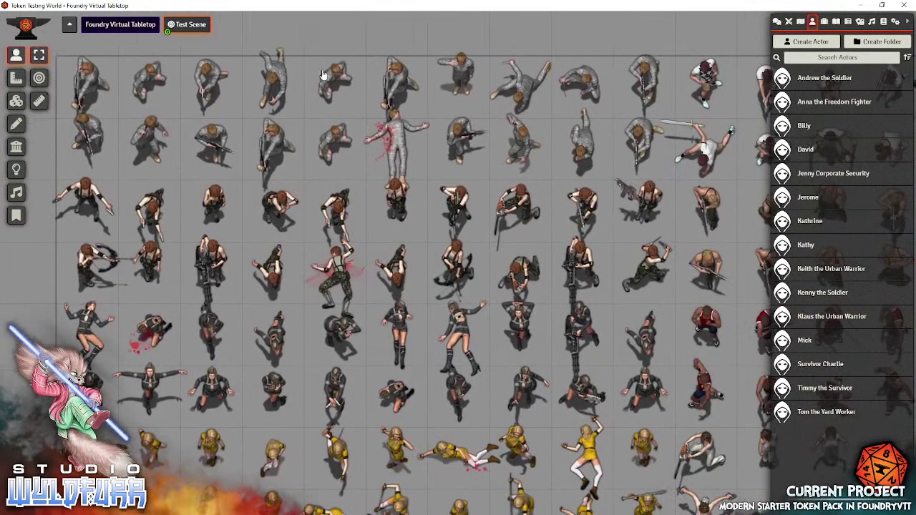
pyautogui.click(649, 84)
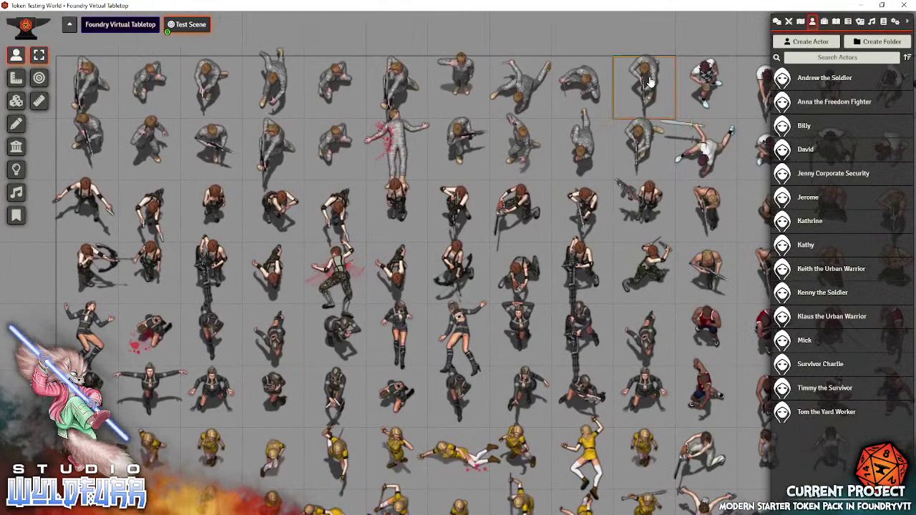
pyautogui.doubleClick(648, 74)
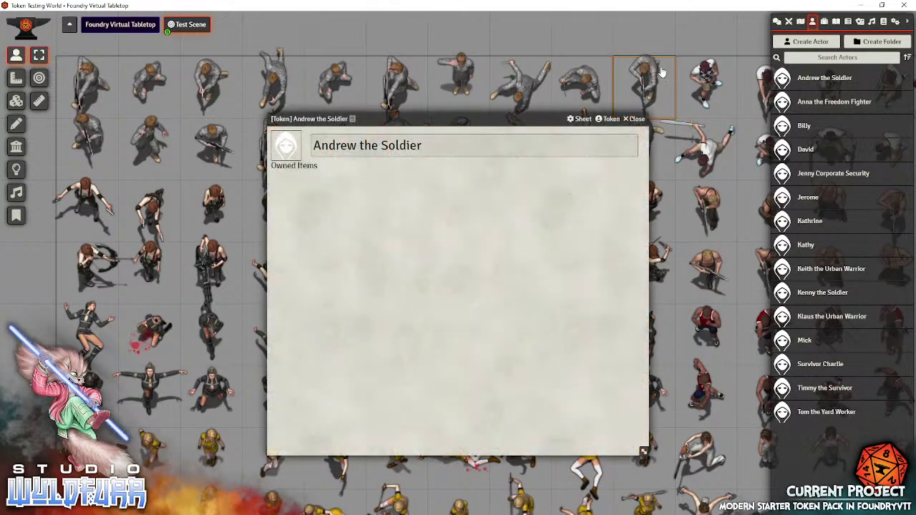
pyautogui.click(636, 119)
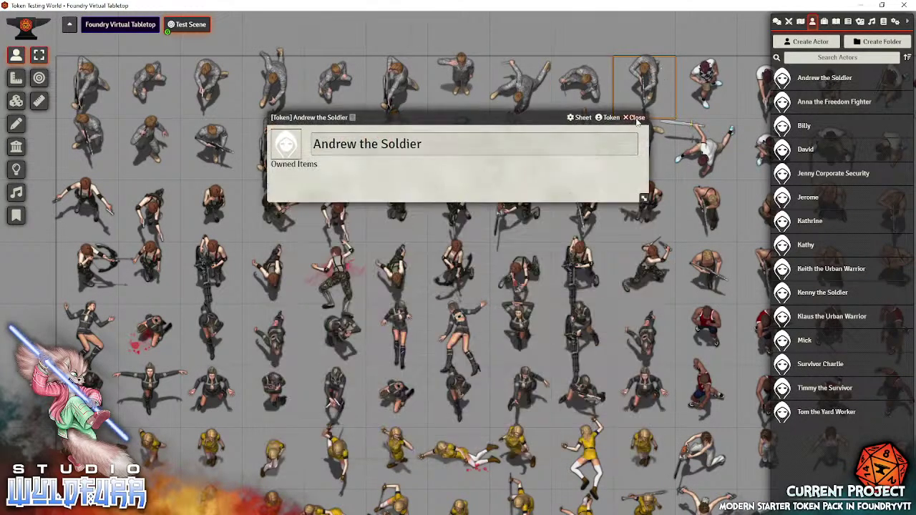
# View the actor sheet of a first-row token with a white and checkered shirt, and close it
pyautogui.moveTo(512, 45); pyautogui.dragTo(389, 76)
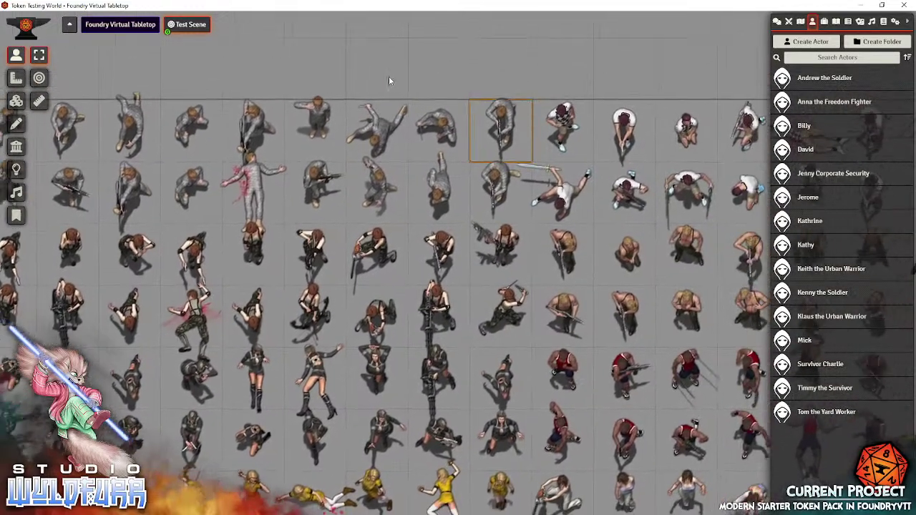
pyautogui.moveTo(657, 70); pyautogui.dragTo(338, 96)
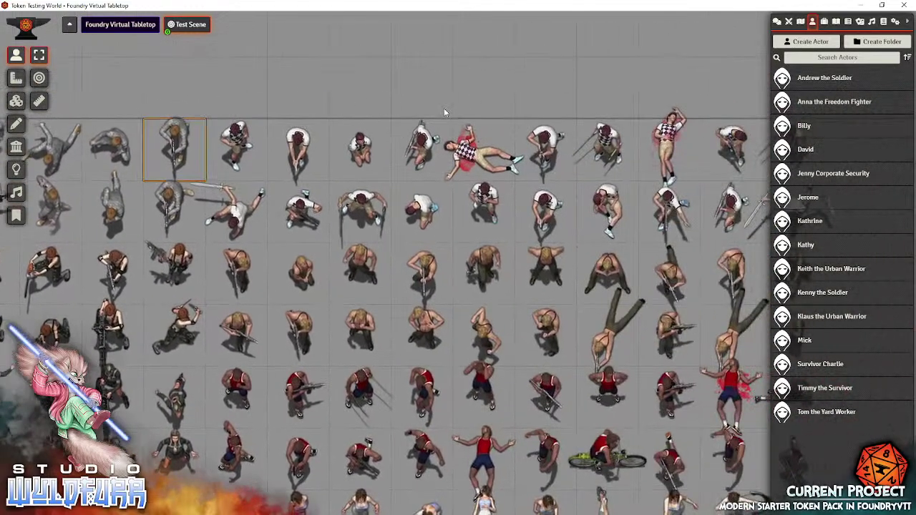
pyautogui.doubleClick(426, 132)
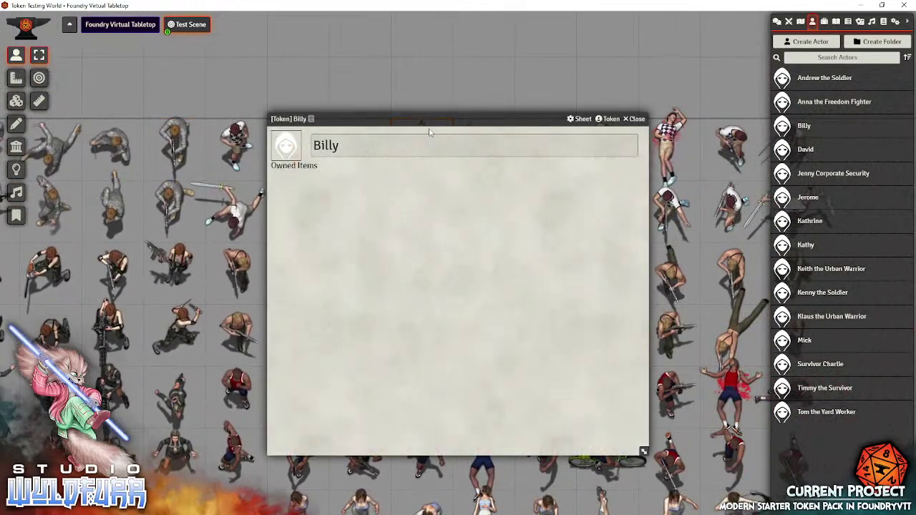
pyautogui.click(637, 119)
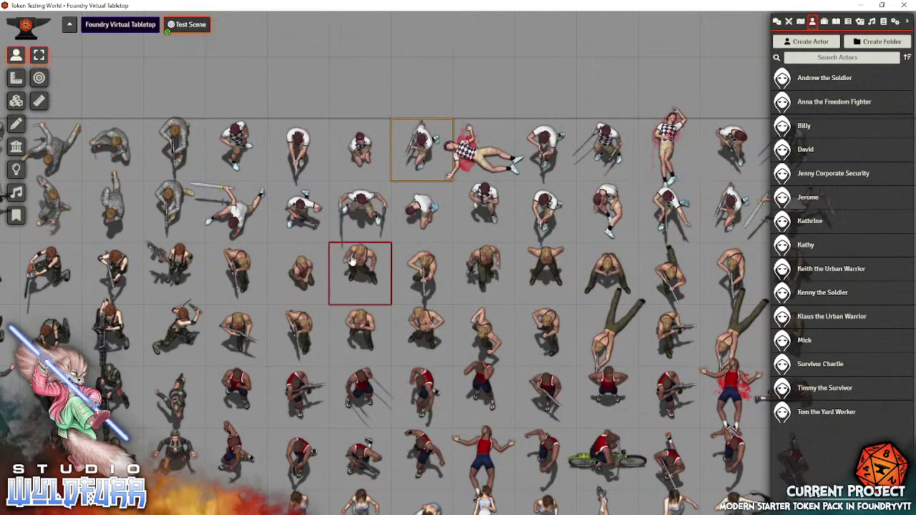
# View and close the actor sheets of a shirtless token in green trousers and a token in a red vest
pyautogui.moveTo(389, 76); pyautogui.dragTo(225, 104)
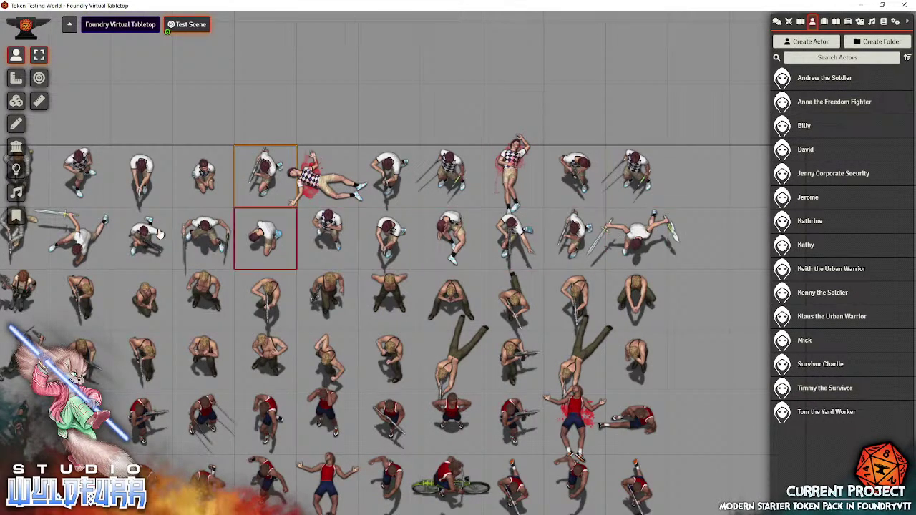
pyautogui.moveTo(310, 84); pyautogui.dragTo(421, 7)
pyautogui.click(362, 184)
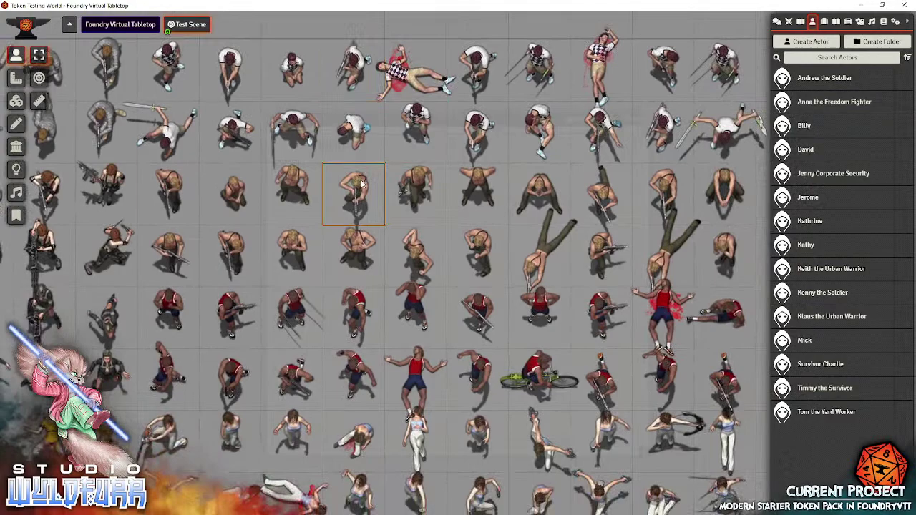
pyautogui.doubleClick(361, 185)
pyautogui.click(635, 119)
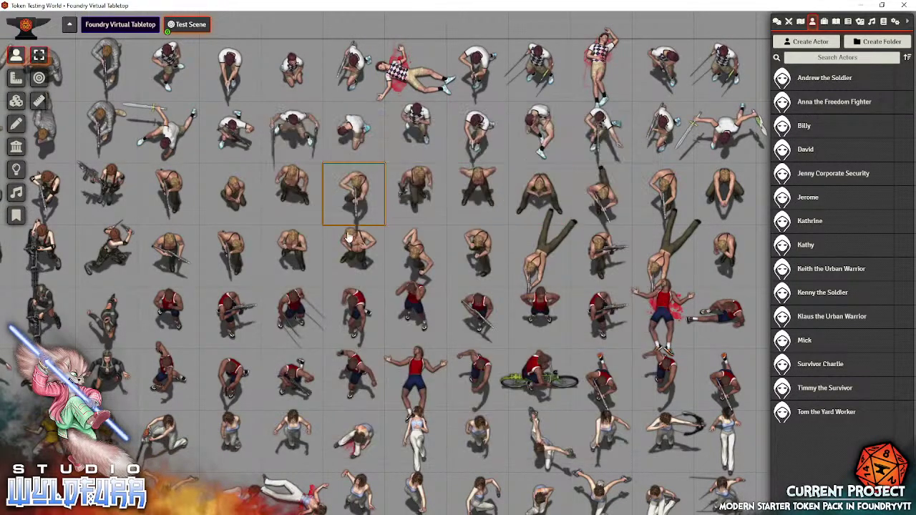
pyautogui.doubleClick(293, 307)
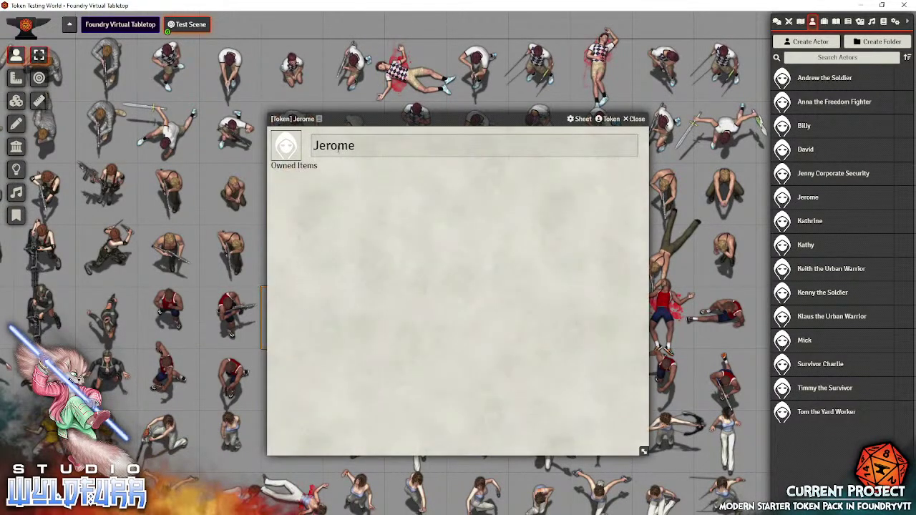
pyautogui.click(635, 119)
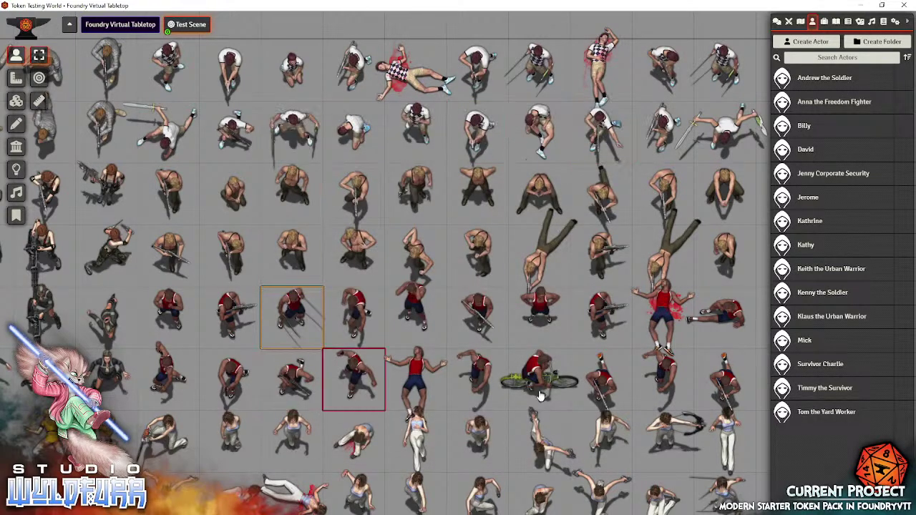
# View and close the actor sheets of a woman token in white trousers and a helmeted soldier token in grey camouflage
pyautogui.moveTo(761, 437); pyautogui.dragTo(746, 151)
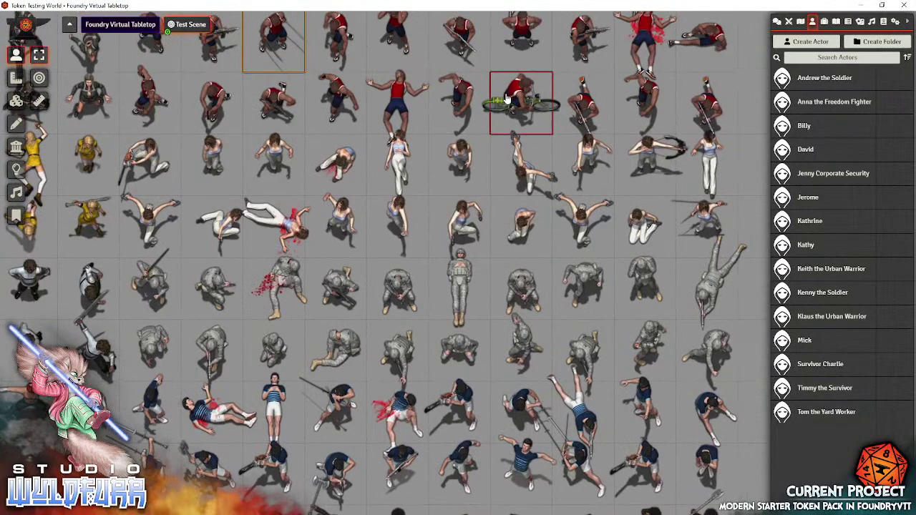
pyautogui.doubleClick(154, 163)
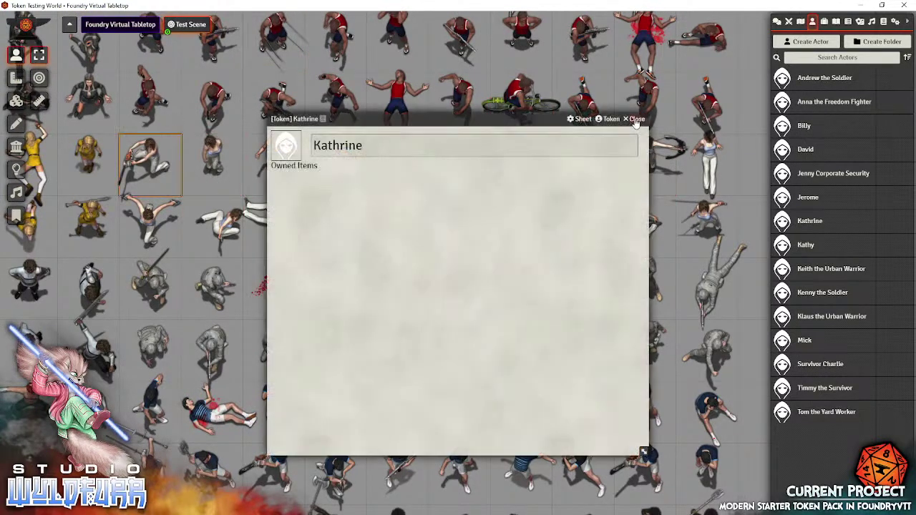
pyautogui.click(635, 119)
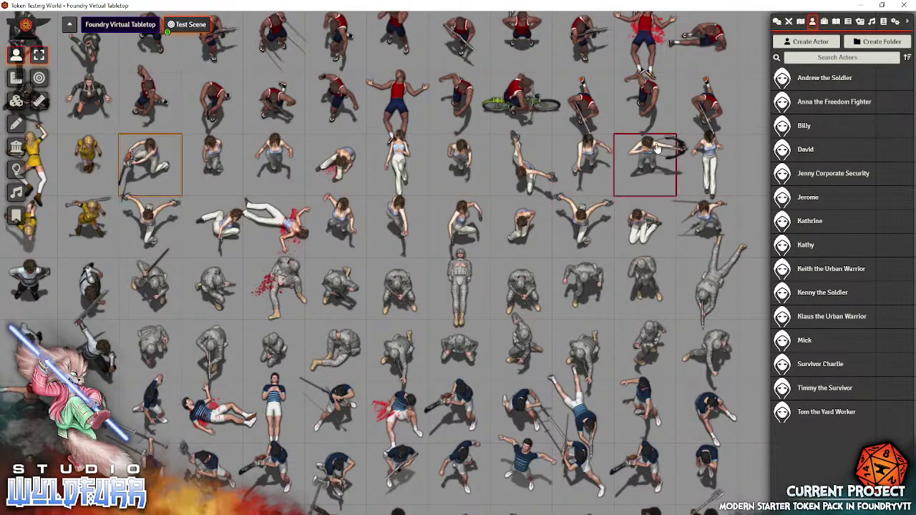
pyautogui.doubleClick(706, 291)
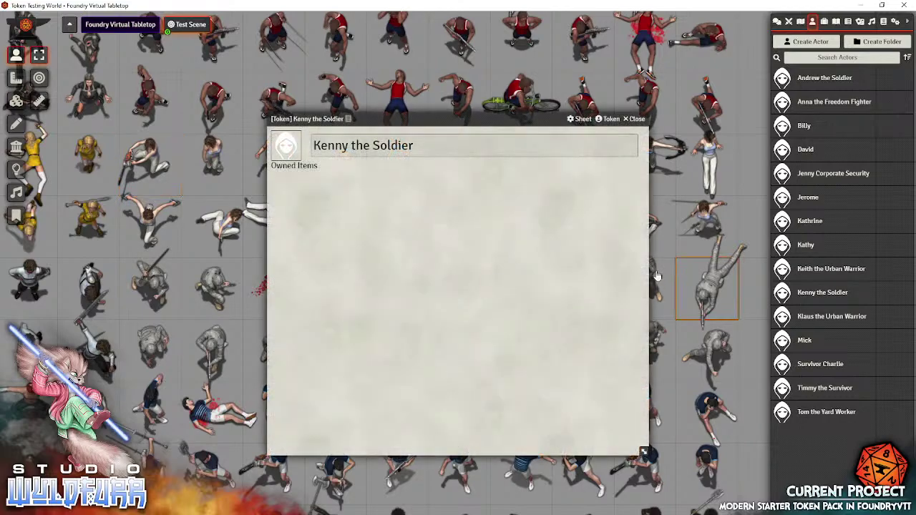
pyautogui.click(636, 120)
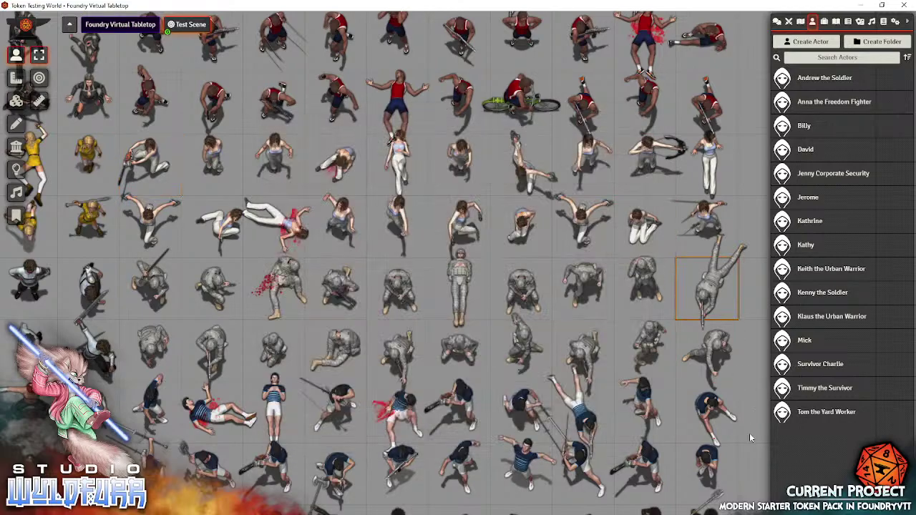
# View and close the actor sheets of the standing token in a striped blue shirt and a dark-coated survivor token
pyautogui.scroll(-5, 749, 433)
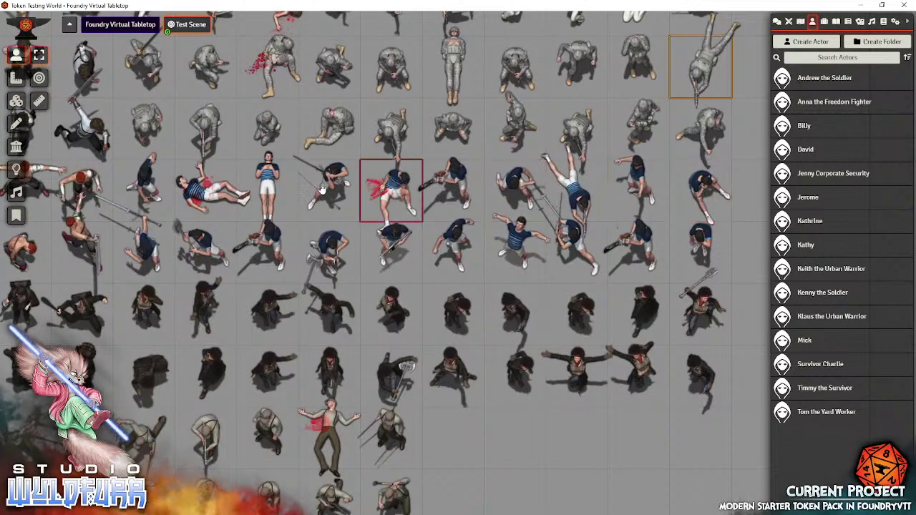
pyautogui.doubleClick(278, 179)
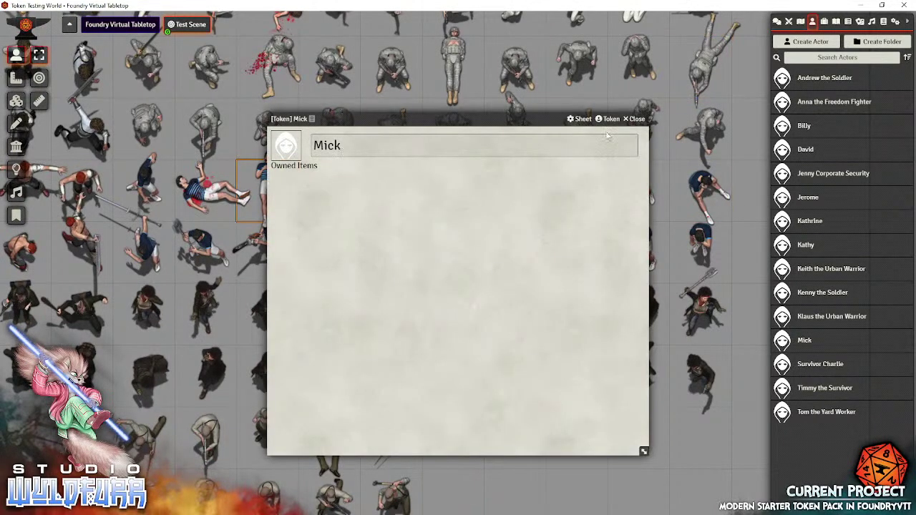
pyautogui.click(637, 120)
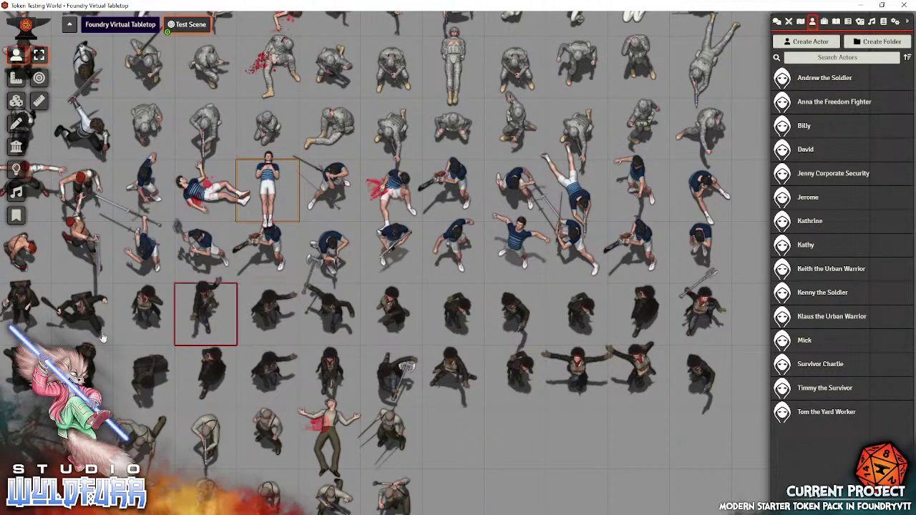
pyautogui.click(275, 313)
pyautogui.doubleClick(274, 313)
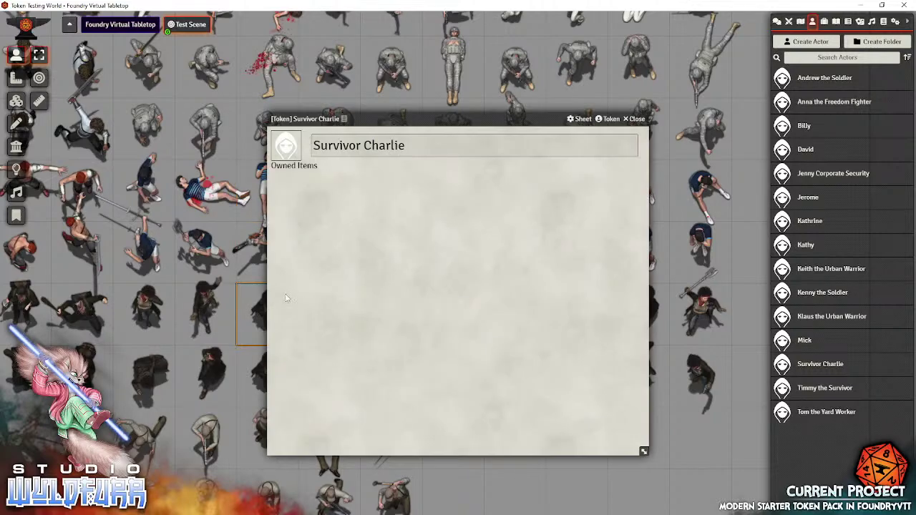
pyautogui.click(634, 120)
pyautogui.click(480, 463)
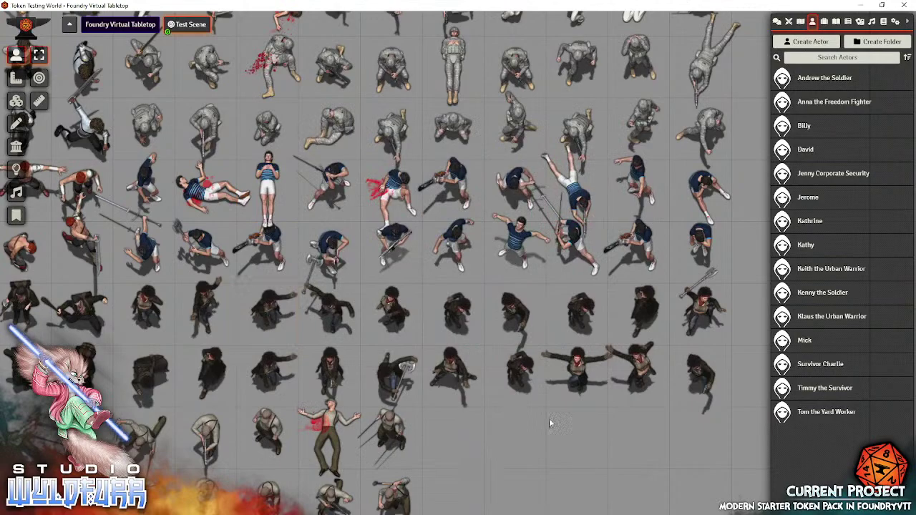
# View the actor sheet of a worker token in the grid's last two rows, and close it
pyautogui.moveTo(549, 423); pyautogui.dragTo(738, 400)
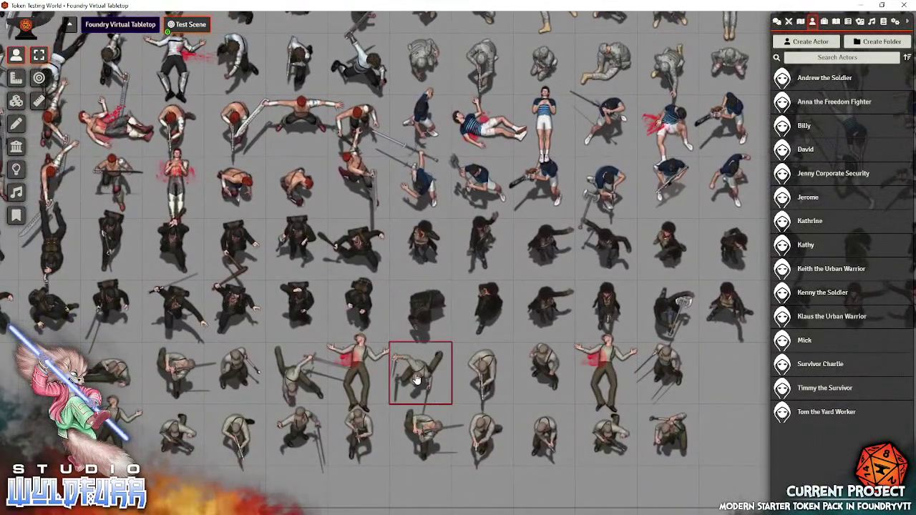
pyautogui.doubleClick(418, 380)
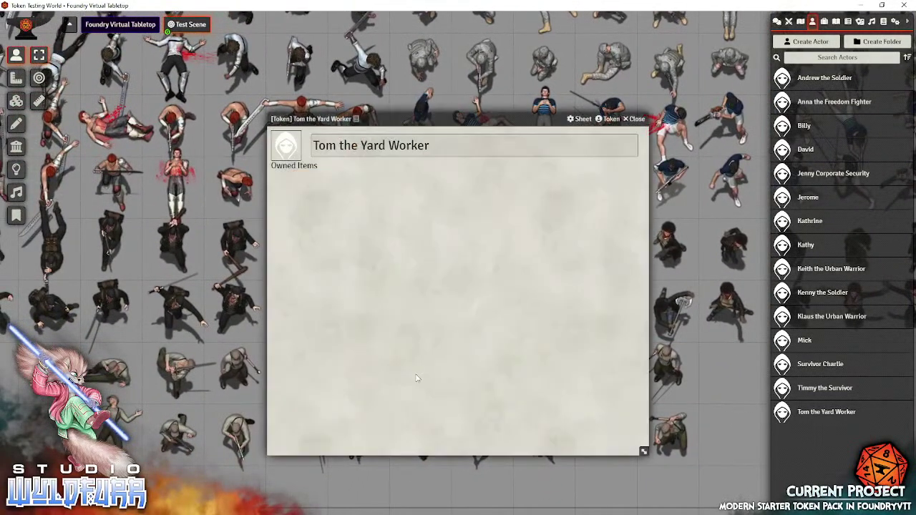
pyautogui.click(637, 120)
pyautogui.scroll(3, 406, 454)
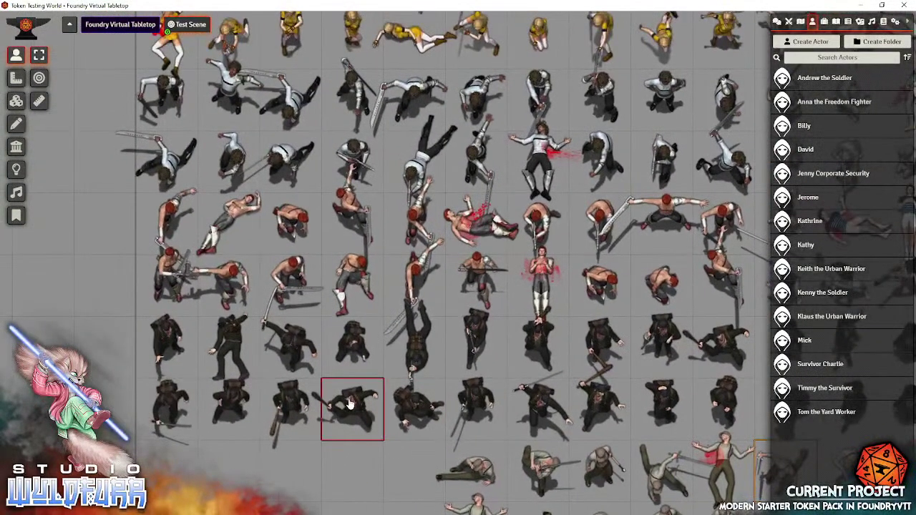
# View and close the actor sheets of a dark-coated survivor token with a backpack and a shirtless, red-haired fighter token
pyautogui.doubleClick(351, 404)
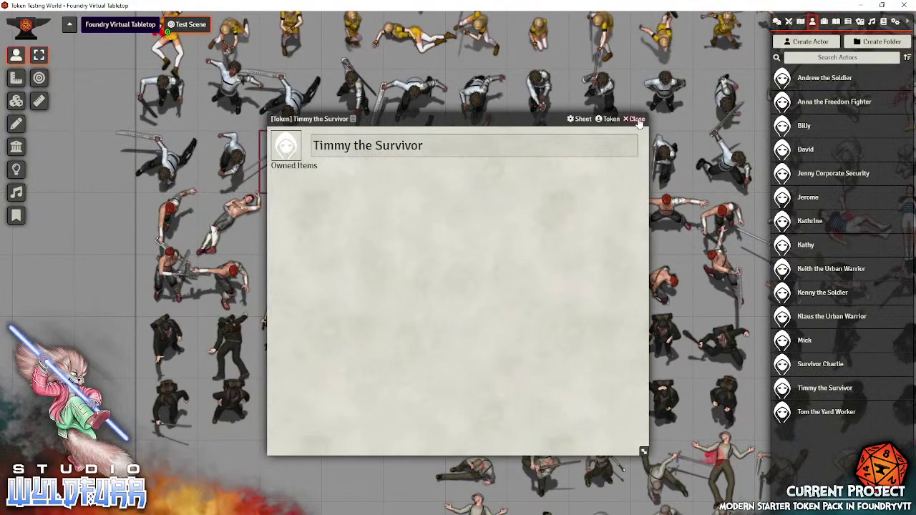
pyautogui.click(638, 120)
pyautogui.doubleClick(196, 254)
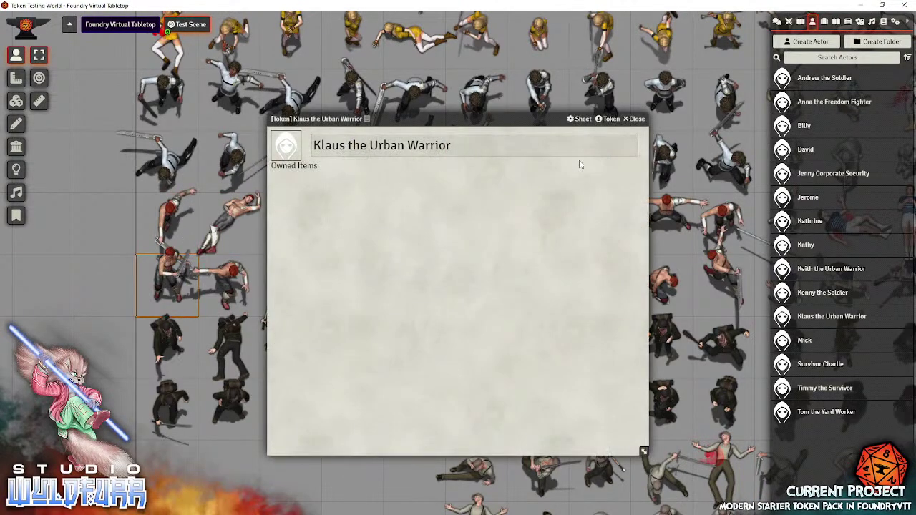
pyautogui.click(637, 120)
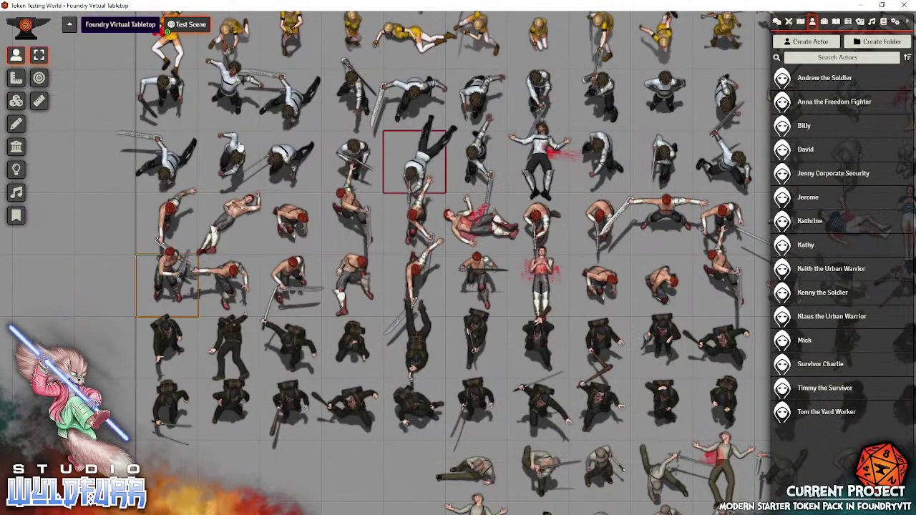
# View and close the actor sheets of a white-shirted swordsman token and the lying helmeted woman token in yellow
pyautogui.doubleClick(175, 149)
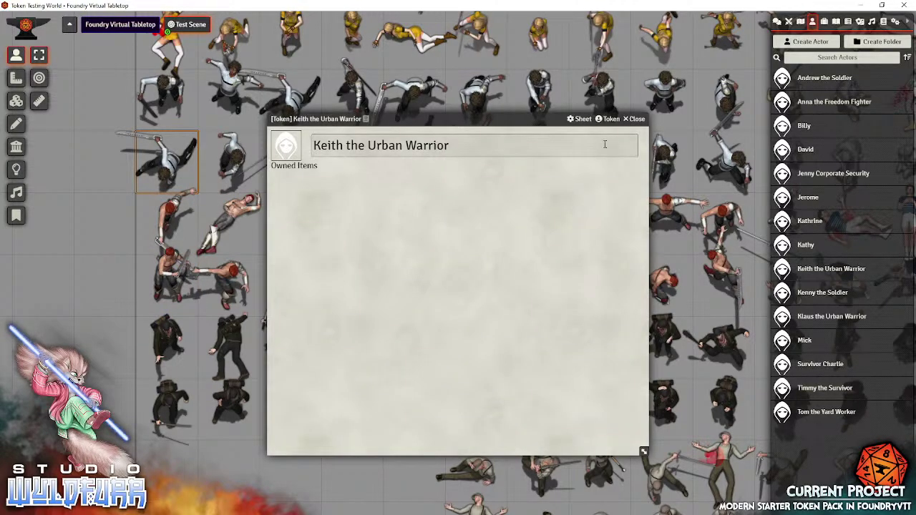
pyautogui.click(636, 120)
pyautogui.moveTo(123, 156); pyautogui.dragTo(112, 471)
pyautogui.doubleClick(160, 309)
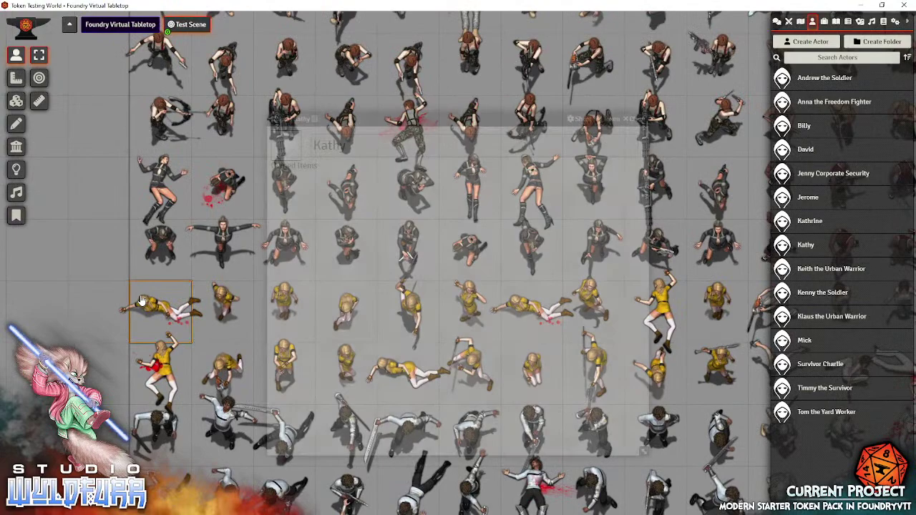
pyautogui.click(635, 121)
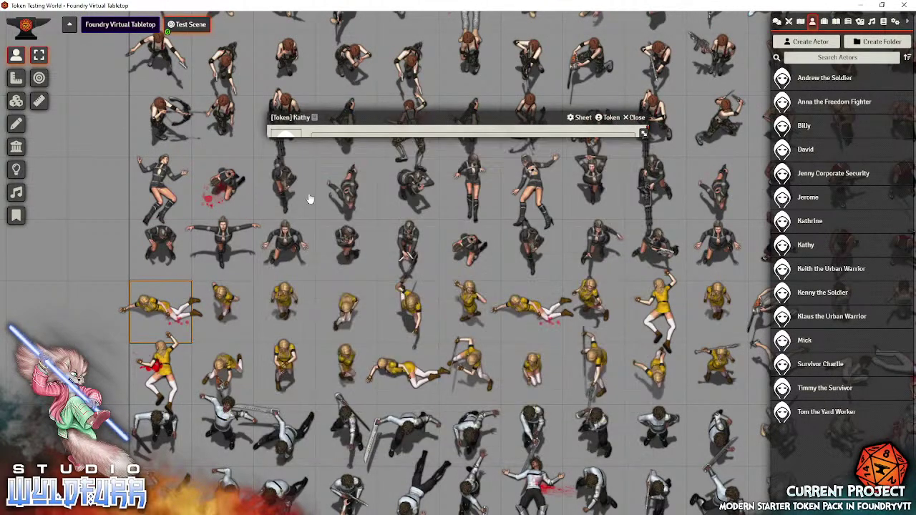
# View and close the actor sheet of a black-jacketed woman token, and select two of her other poses in the same row
pyautogui.doubleClick(162, 246)
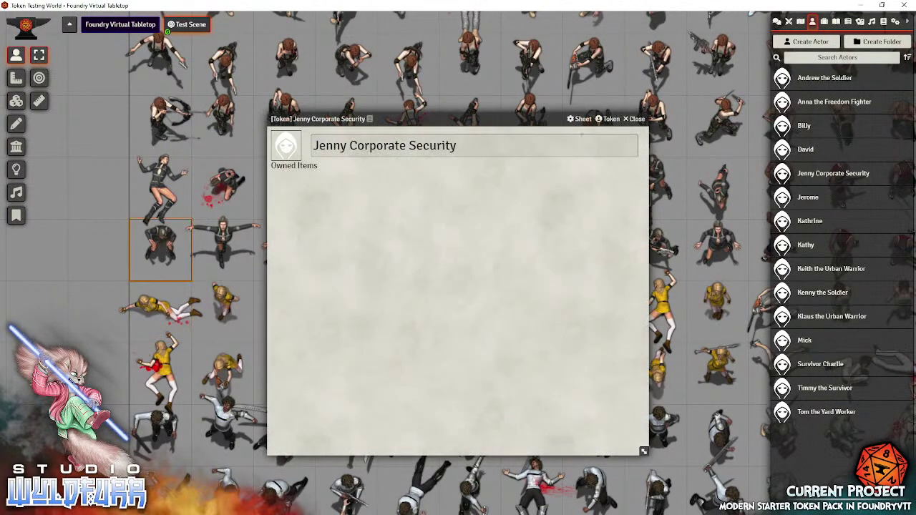
pyautogui.click(636, 120)
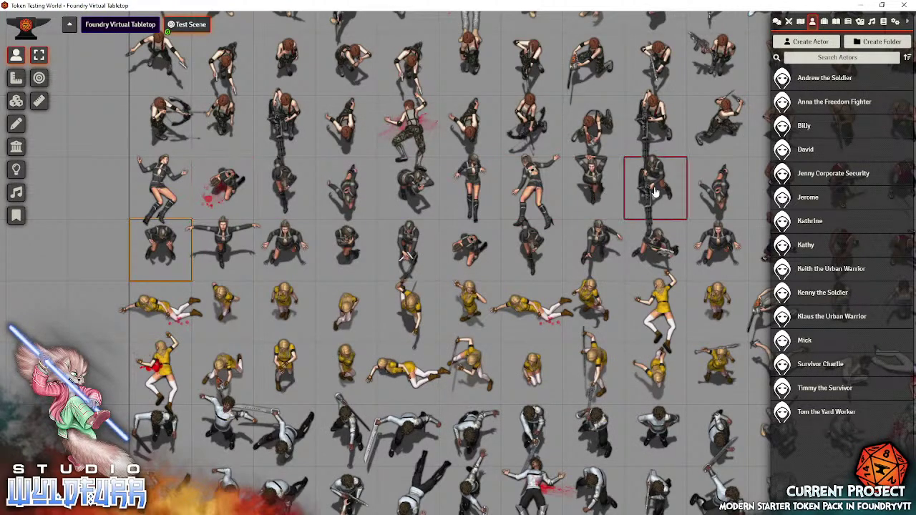
pyautogui.moveTo(91, 151); pyautogui.dragTo(93, 228)
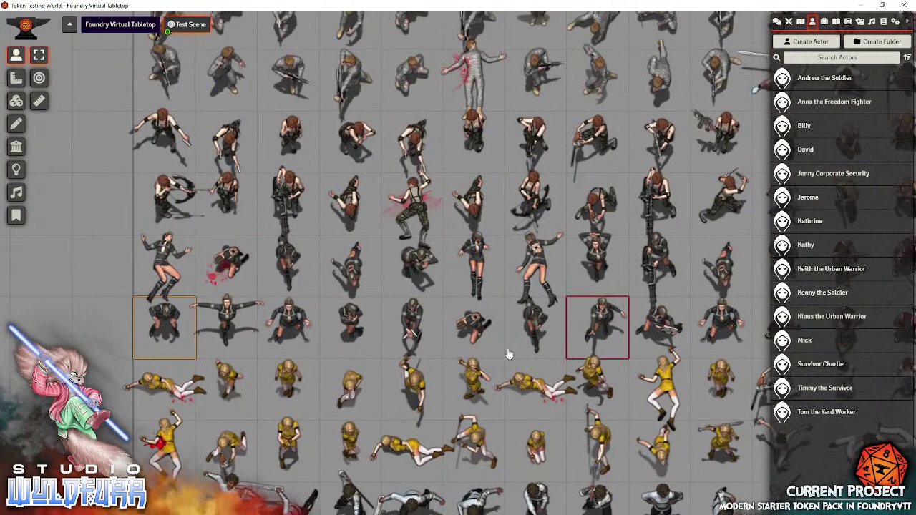
pyautogui.click(412, 324)
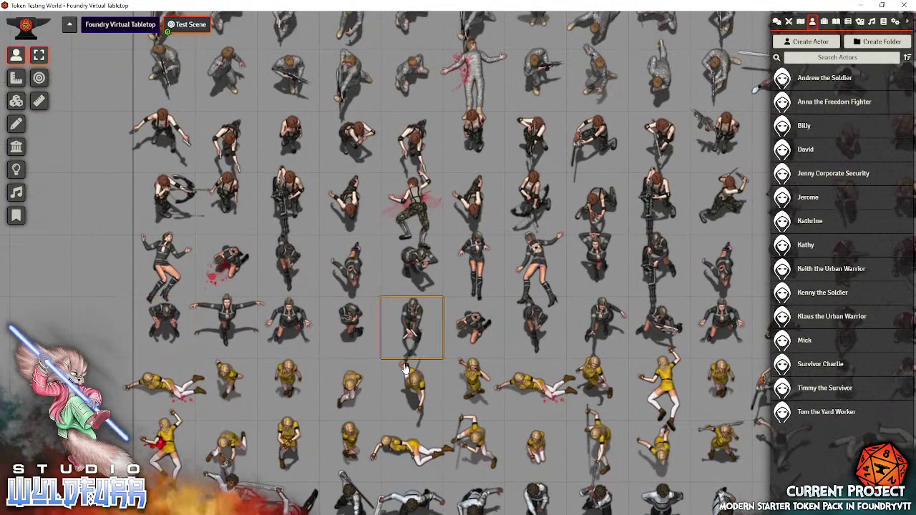
pyautogui.click(664, 326)
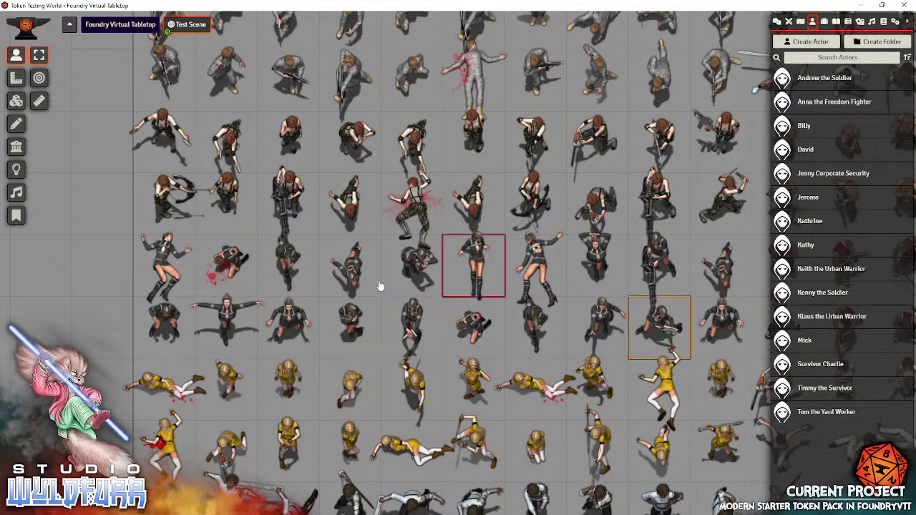
# View and close the actor sheets of a red-haired woman token in a black top and a bareheaded soldier token in grey camouflage
pyautogui.moveTo(81, 209); pyautogui.dragTo(91, 361)
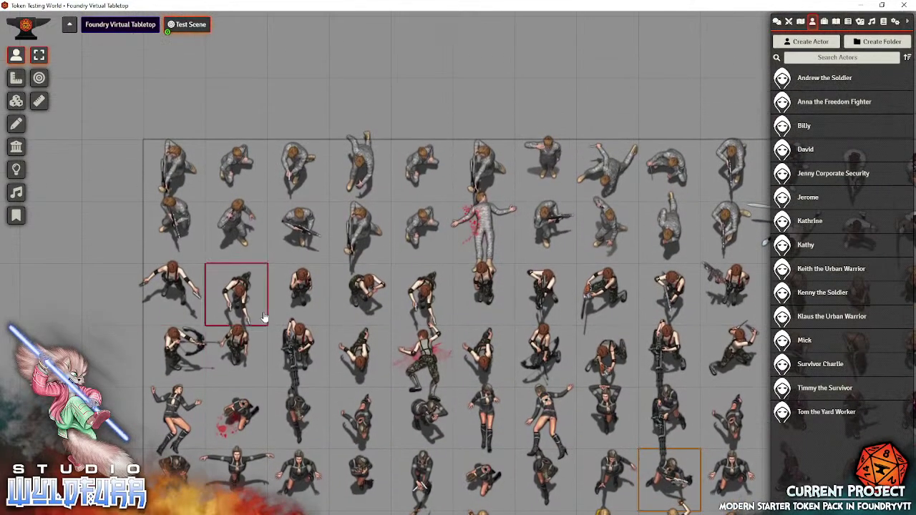
pyautogui.doubleClick(230, 296)
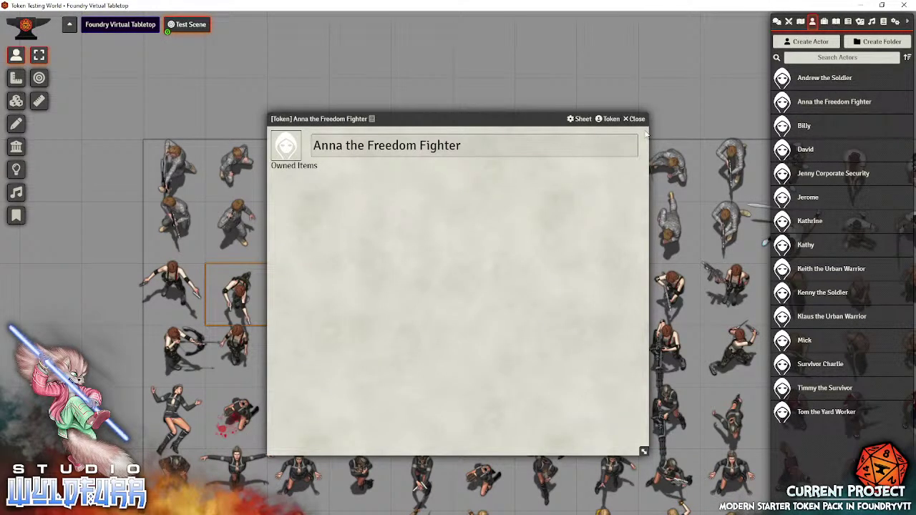
pyautogui.click(626, 119)
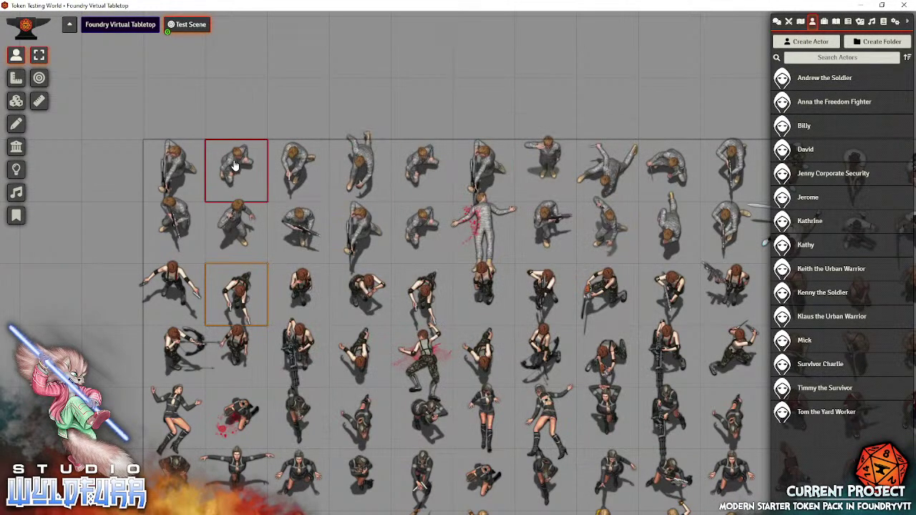
pyautogui.doubleClick(234, 165)
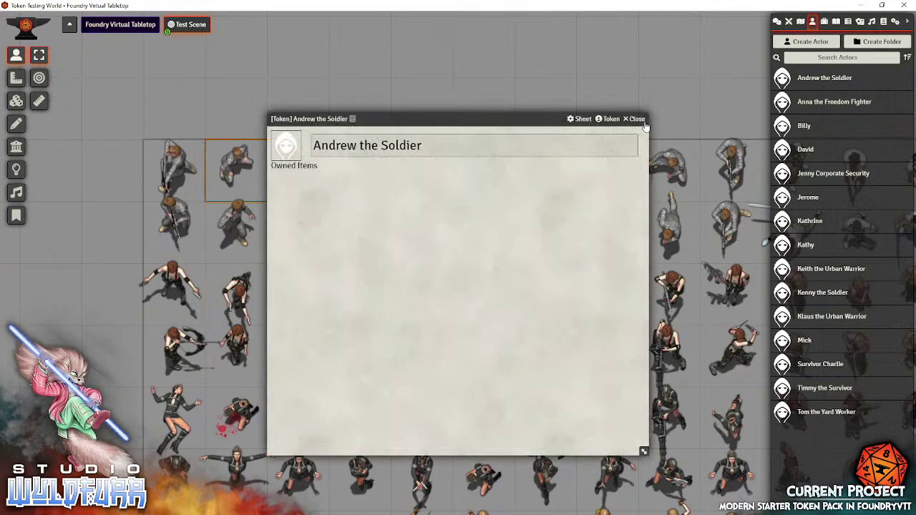
pyautogui.click(641, 121)
# Examine the token poses across the grid, from the grey-camouflage soldier rows down to the worker rows at the end
pyautogui.moveTo(133, 396); pyautogui.dragTo(98, 208)
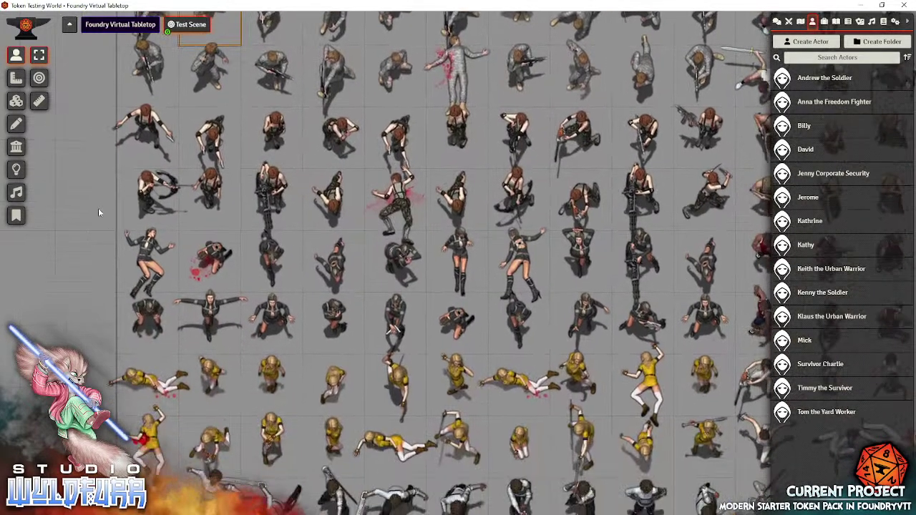
pyautogui.press('Down')
pyautogui.press('Down')
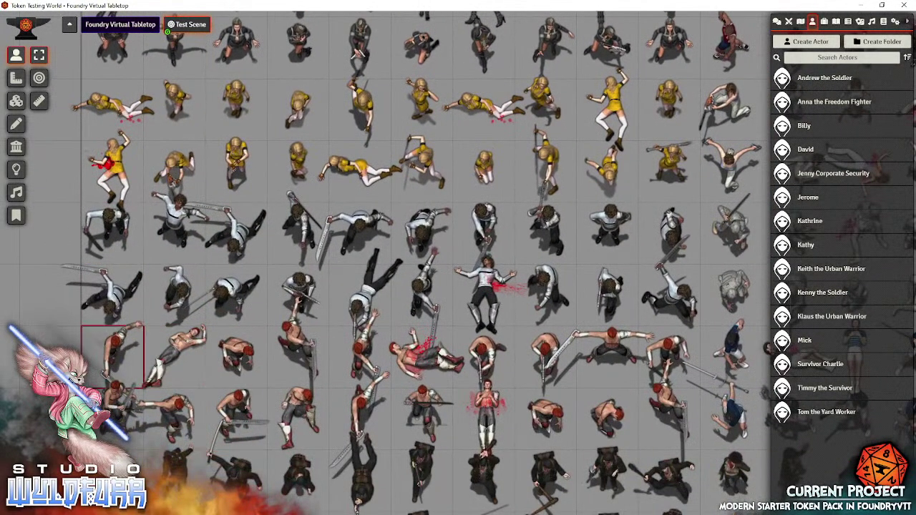
pyautogui.press('Down')
pyautogui.press('Down')
pyautogui.press('Right')
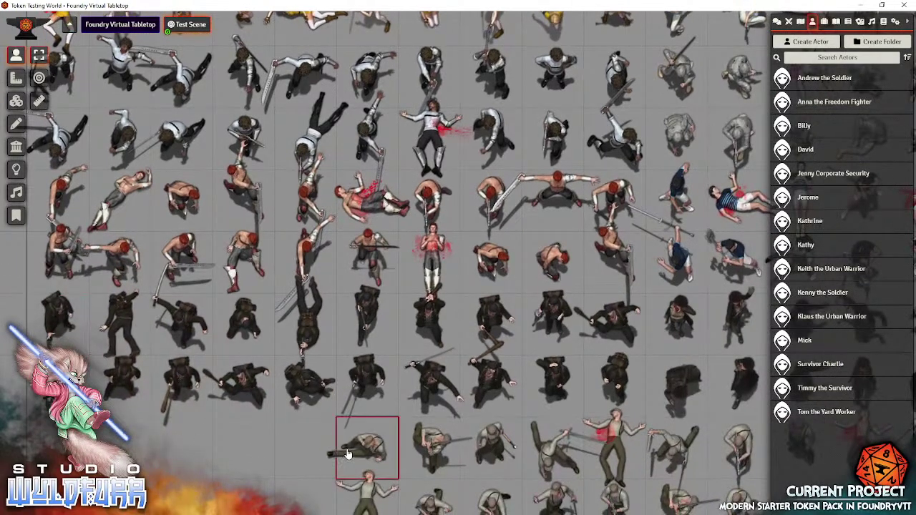
pyautogui.press('Down')
pyautogui.press('Down')
pyautogui.press('Left')
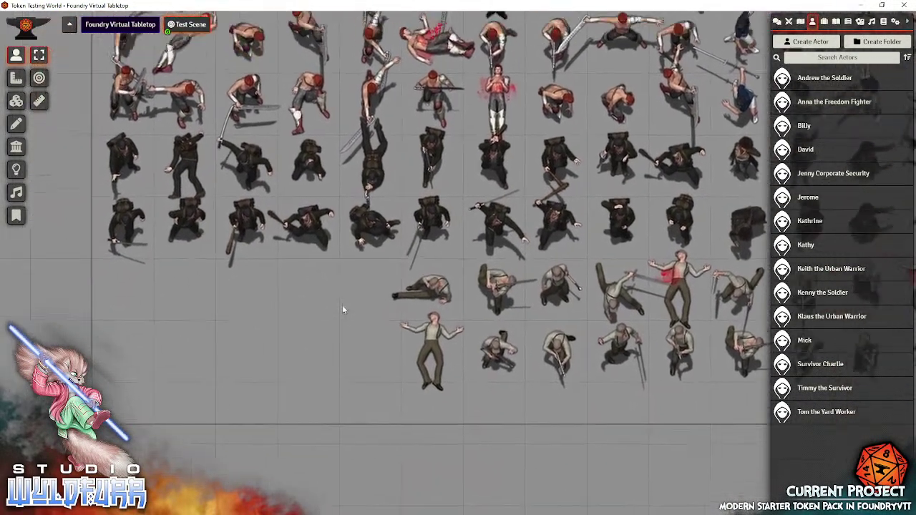
pyautogui.press('Up')
pyautogui.press('Left')
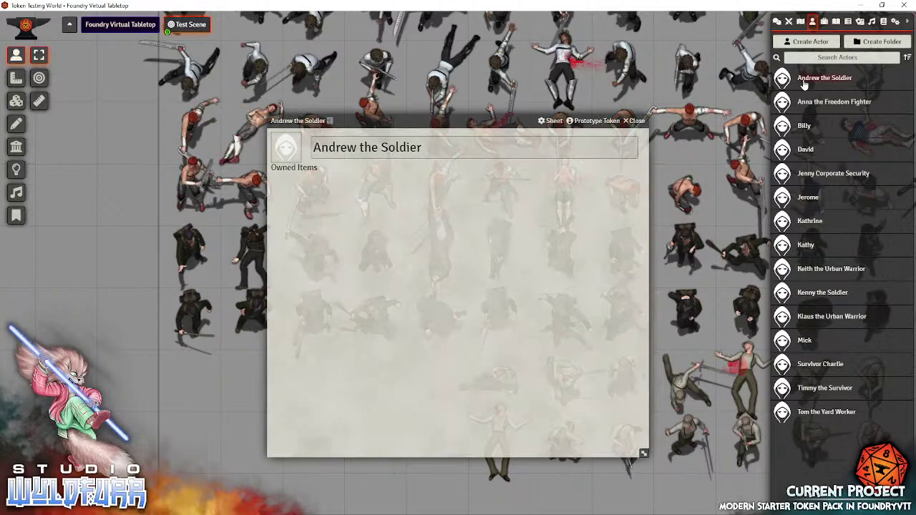
# Open the prototype token appearance settings of Andrew the Soldier, with the actor sheet closed and the settings window centred over the scene
pyautogui.click(586, 122)
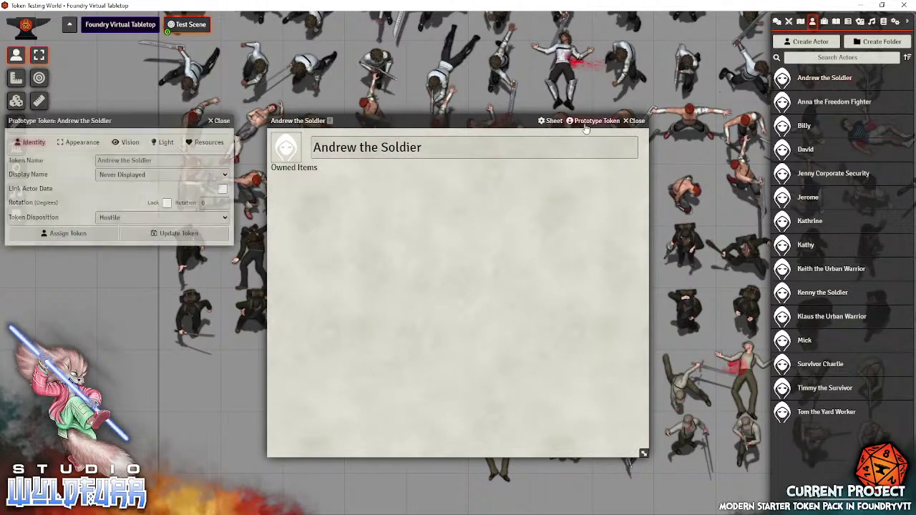
pyautogui.click(637, 121)
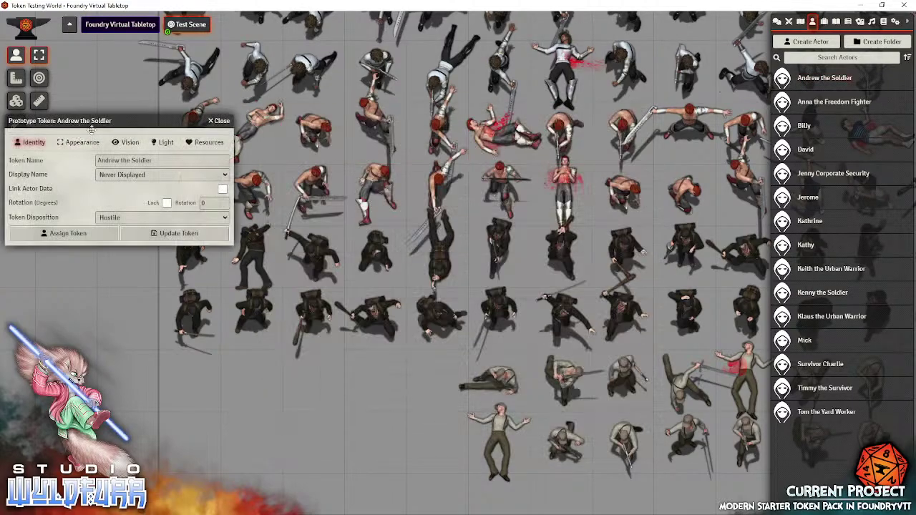
pyautogui.moveTo(86, 122); pyautogui.dragTo(386, 229)
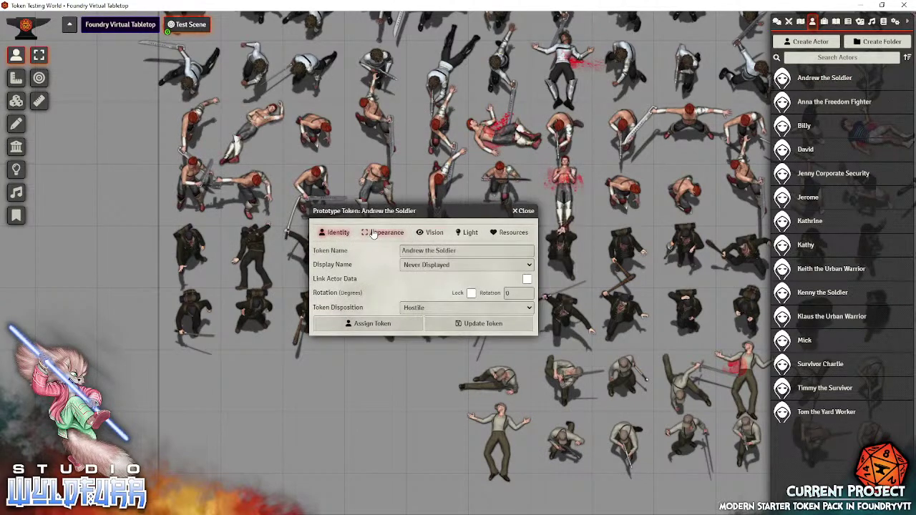
pyautogui.click(381, 235)
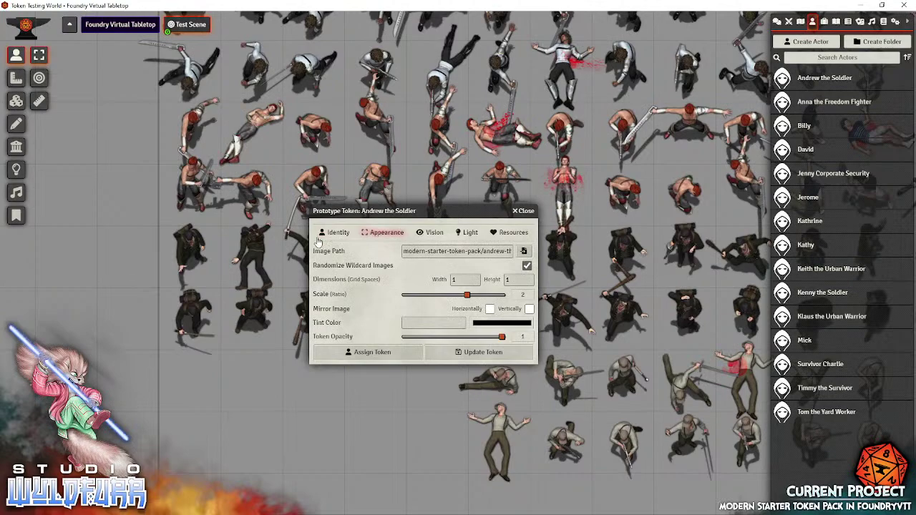
# Browse the modern-starter-token-pack folders and set the prototype token's image to andrew-the-soldier-0000.webp from the andrew-the-soldier-(2) folder
pyautogui.click(523, 252)
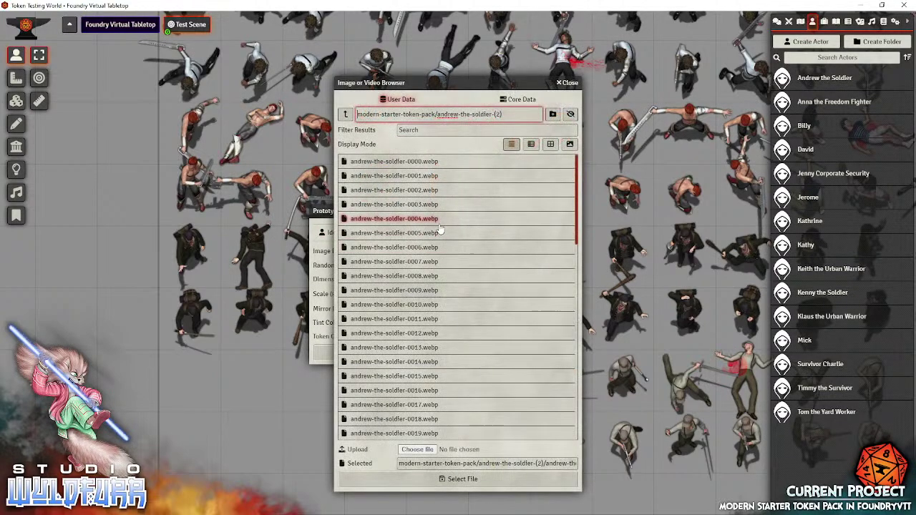
pyautogui.click(345, 115)
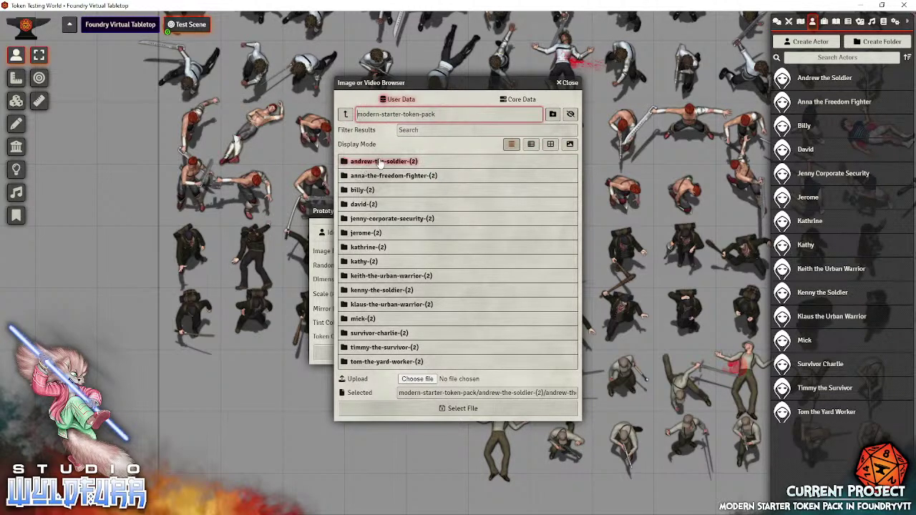
pyautogui.click(377, 164)
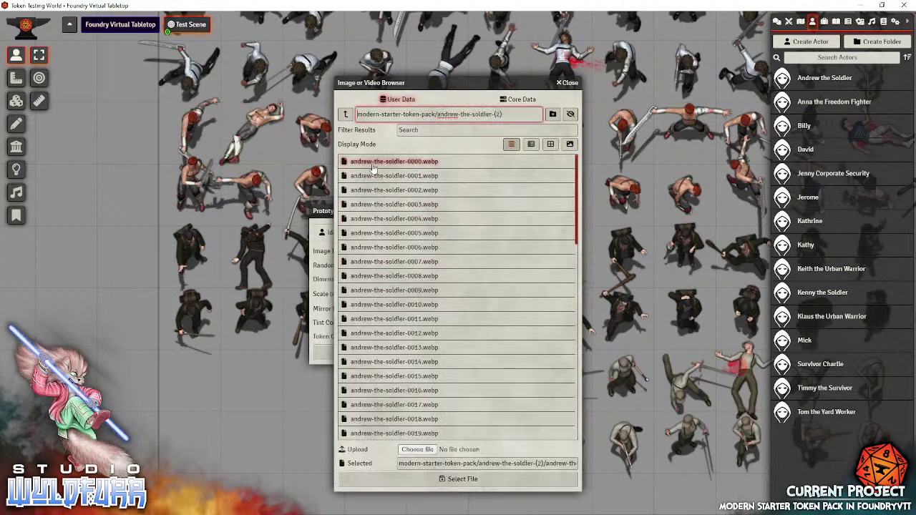
pyautogui.click(378, 164)
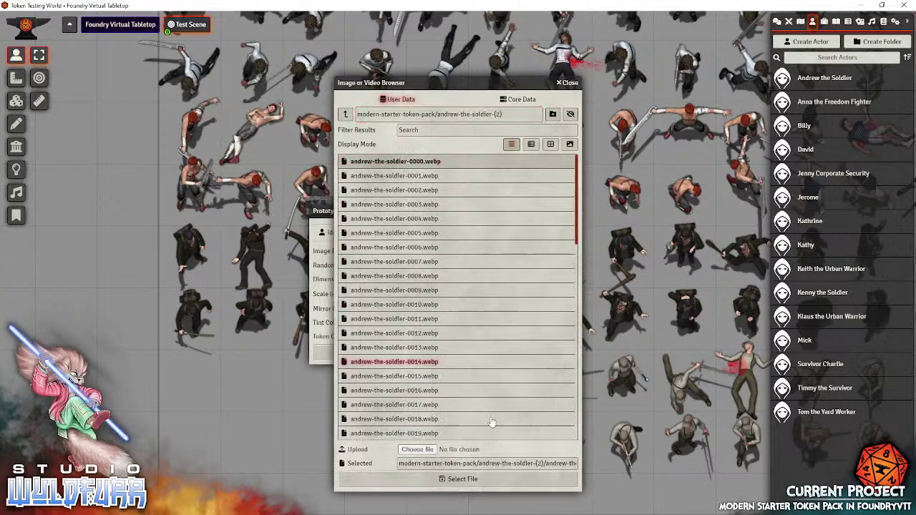
pyautogui.click(459, 479)
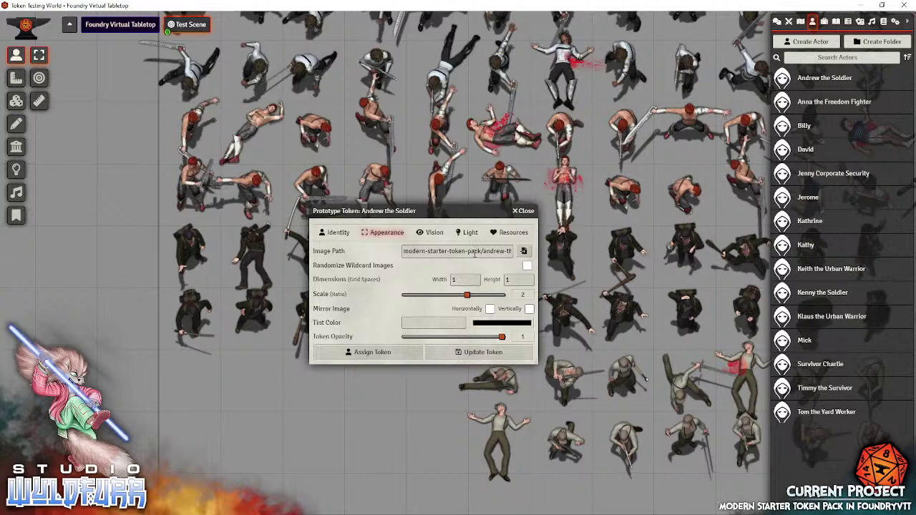
pyautogui.click(524, 252)
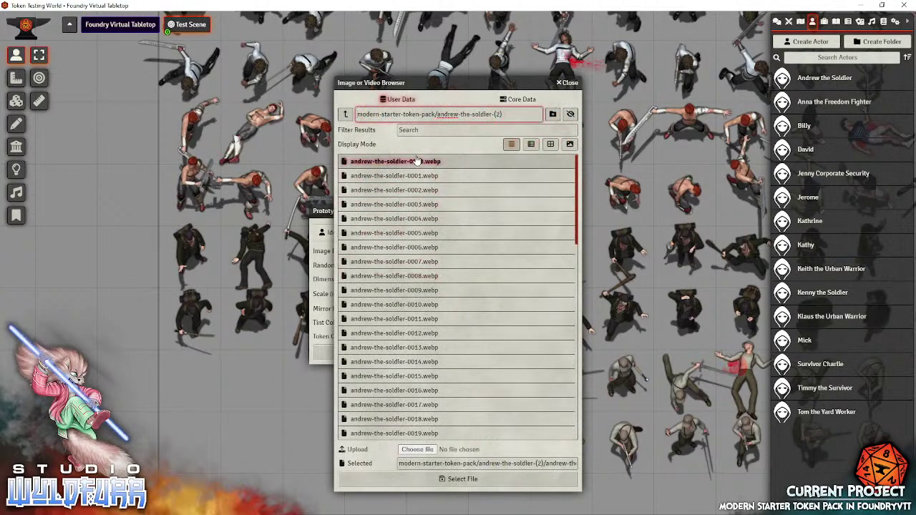
pyautogui.click(460, 479)
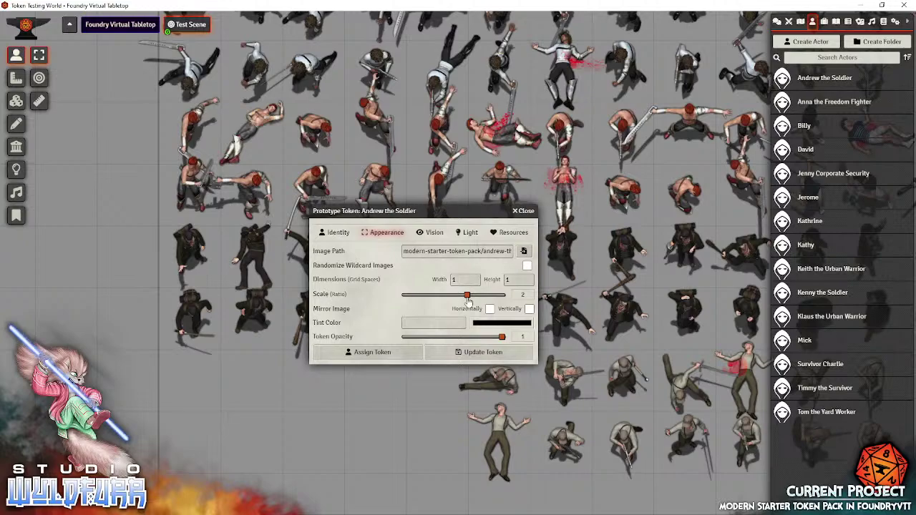
# Save the prototype token with a reduced scale ratio, and place an Andrew the Soldier token in the empty area beneath the survivor rows
pyautogui.scroll(2, 466, 299)
pyautogui.scroll(-10, 462, 300)
pyautogui.scroll(-1, 462, 300)
pyautogui.click(487, 352)
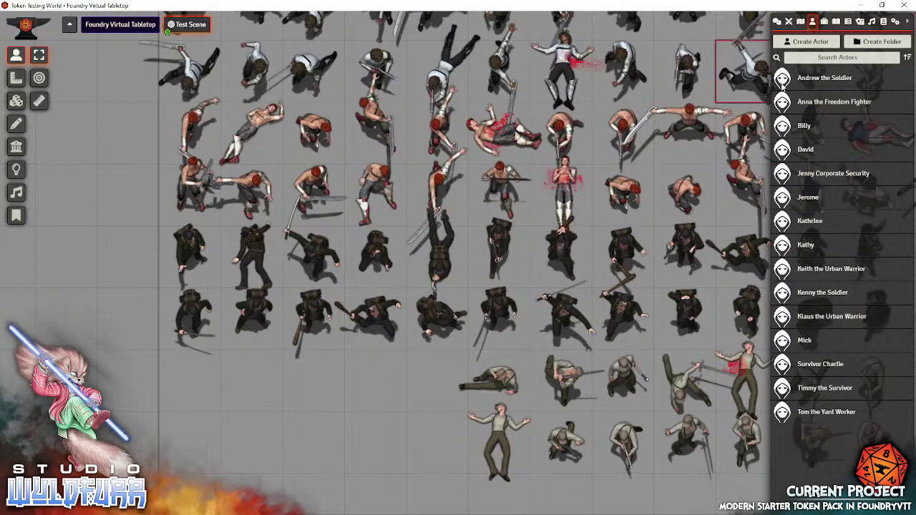
pyautogui.moveTo(784, 82); pyautogui.dragTo(320, 434)
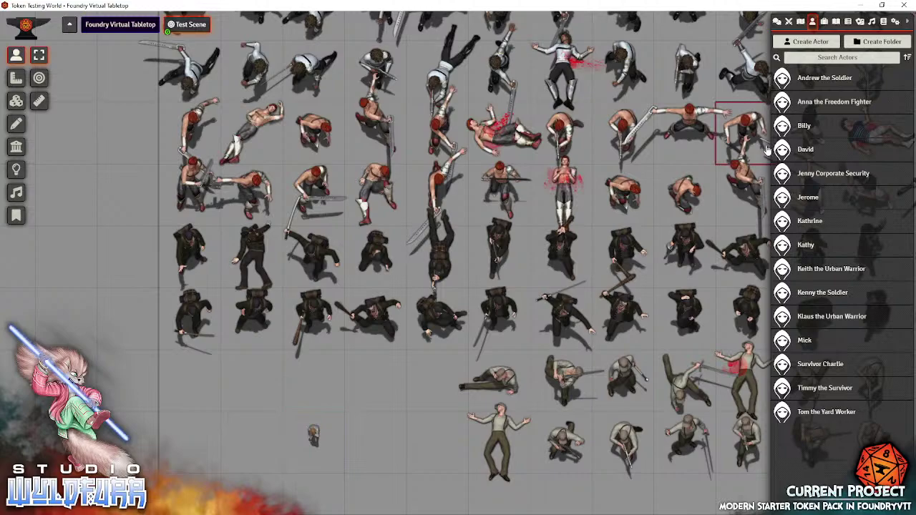
# Set the scale ratio of Andrew the Soldier's prototype token to 2 and update the prototype
pyautogui.click(802, 80)
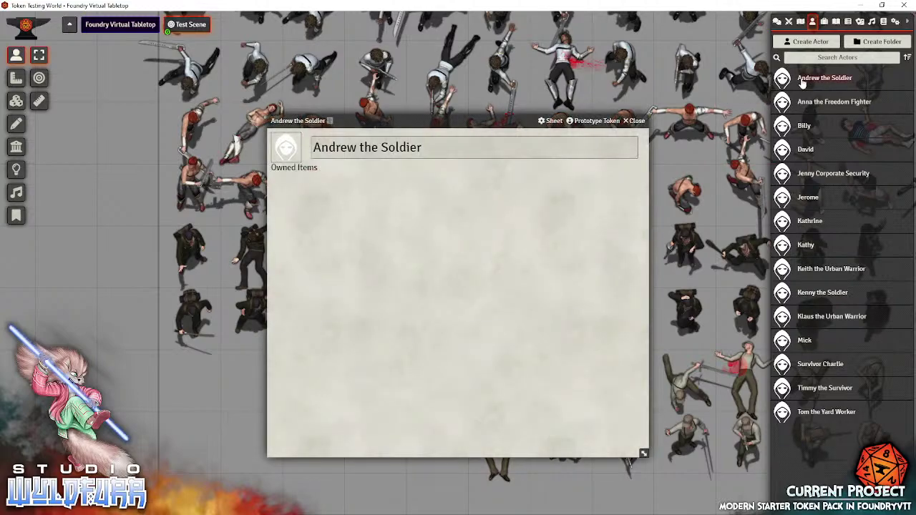
pyautogui.click(605, 123)
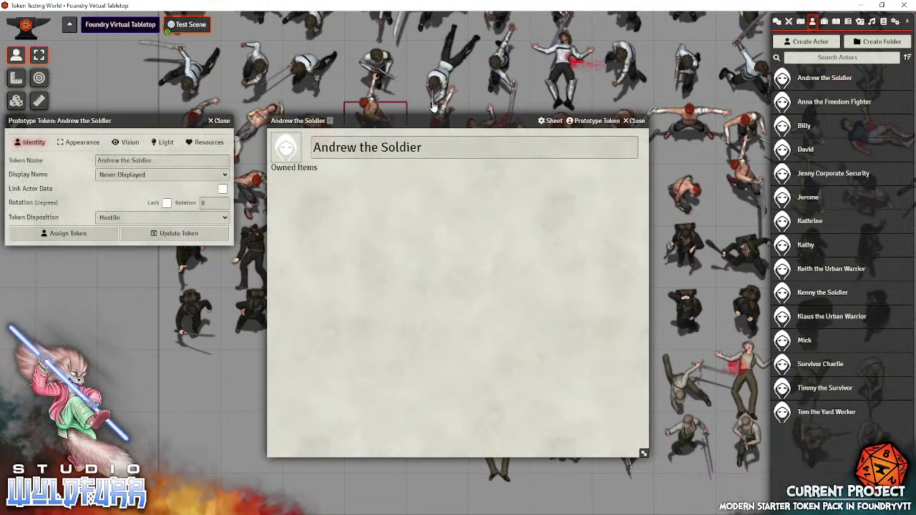
pyautogui.click(637, 120)
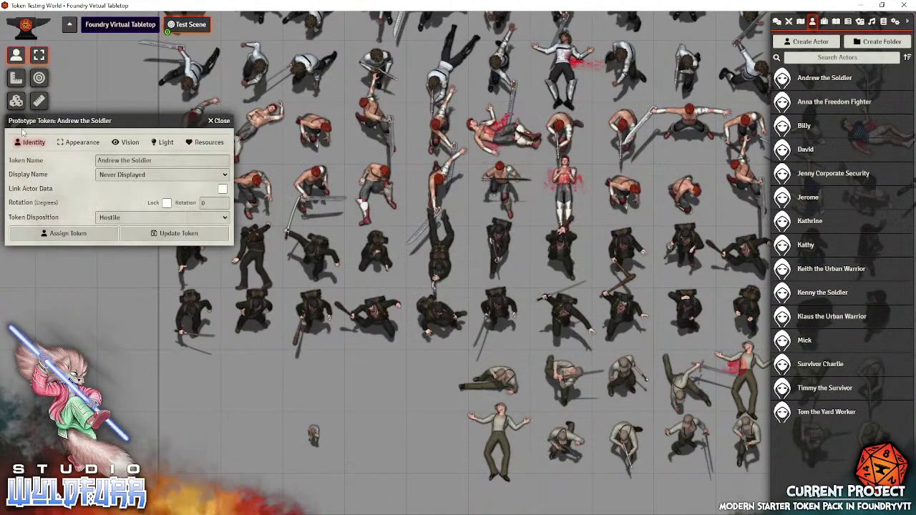
pyautogui.moveTo(125, 121); pyautogui.dragTo(405, 143)
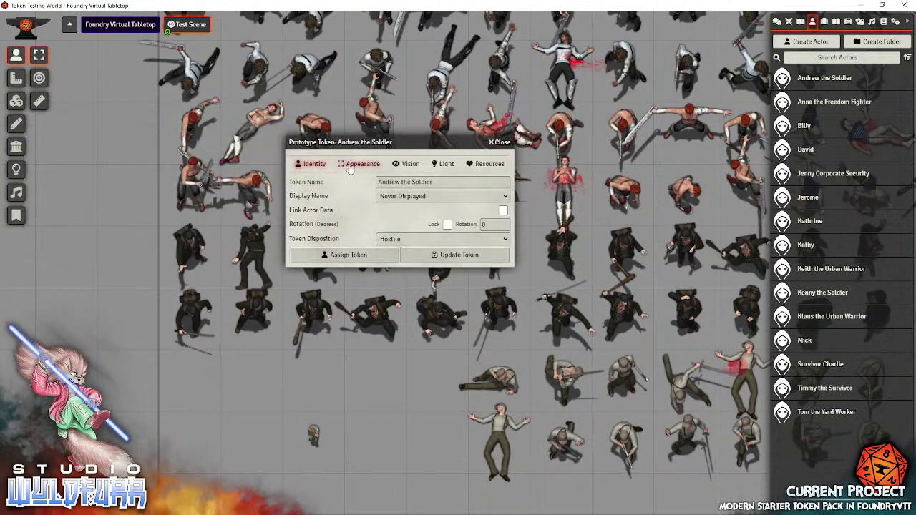
pyautogui.click(358, 164)
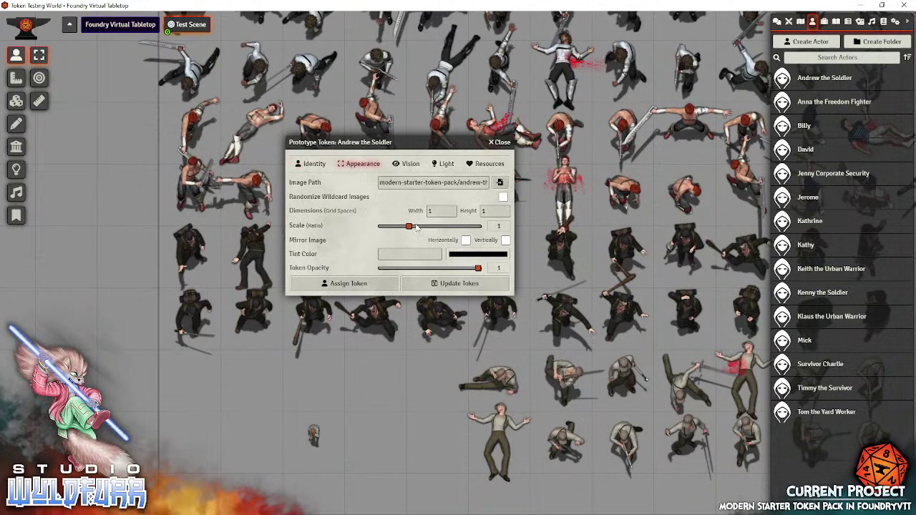
pyautogui.scroll(-1, 413, 227)
pyautogui.scroll(3, 414, 228)
pyautogui.moveTo(422, 227); pyautogui.dragTo(441, 231)
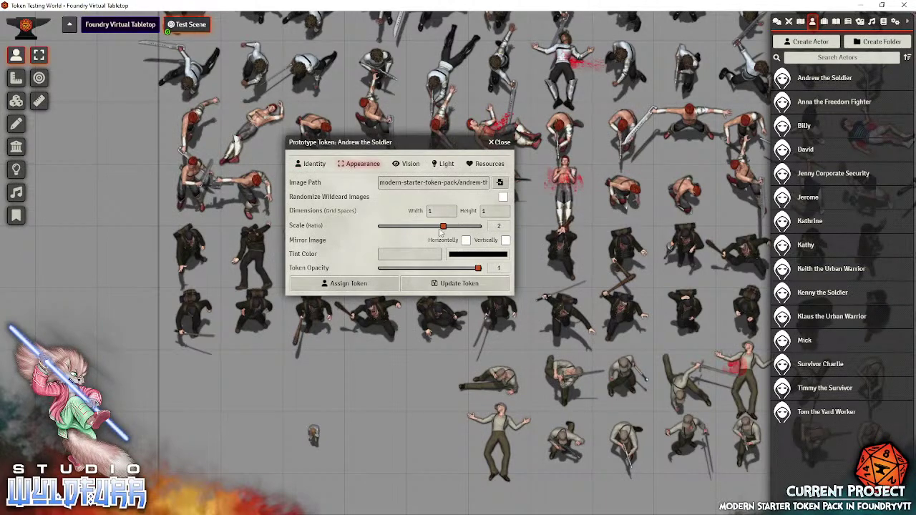
pyautogui.click(464, 286)
# Place a new Andrew the Soldier token in the cell left of the small one, delete the small token, and select the new one
pyautogui.moveTo(811, 81); pyautogui.dragTo(245, 447)
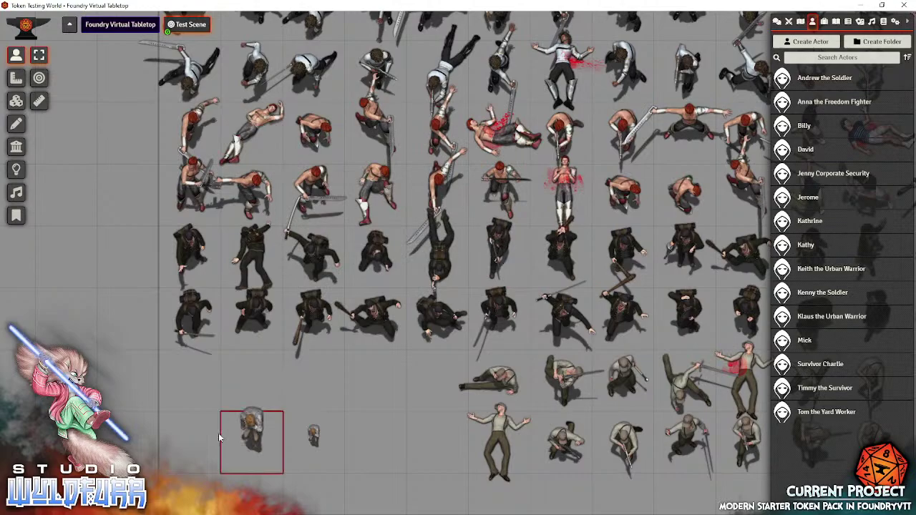
pyautogui.scroll(1, 255, 451)
pyautogui.scroll(-2, 255, 448)
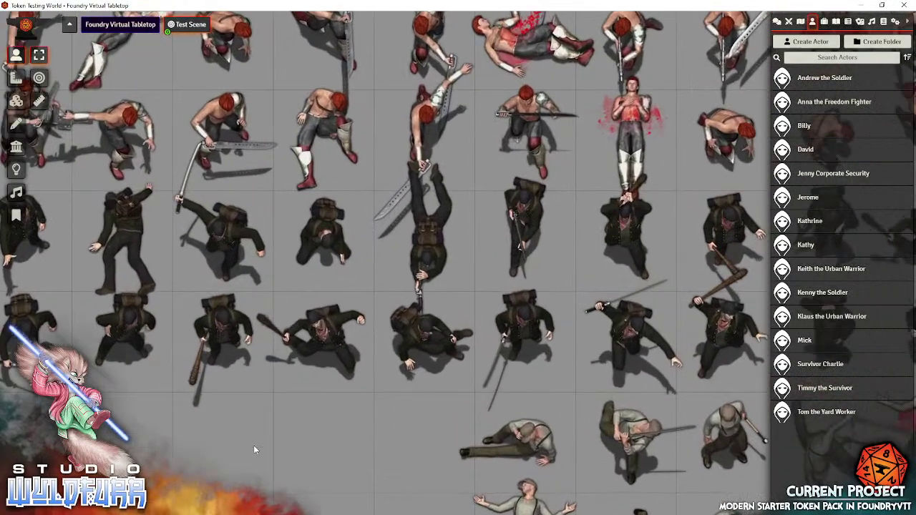
pyautogui.scroll(3, 256, 429)
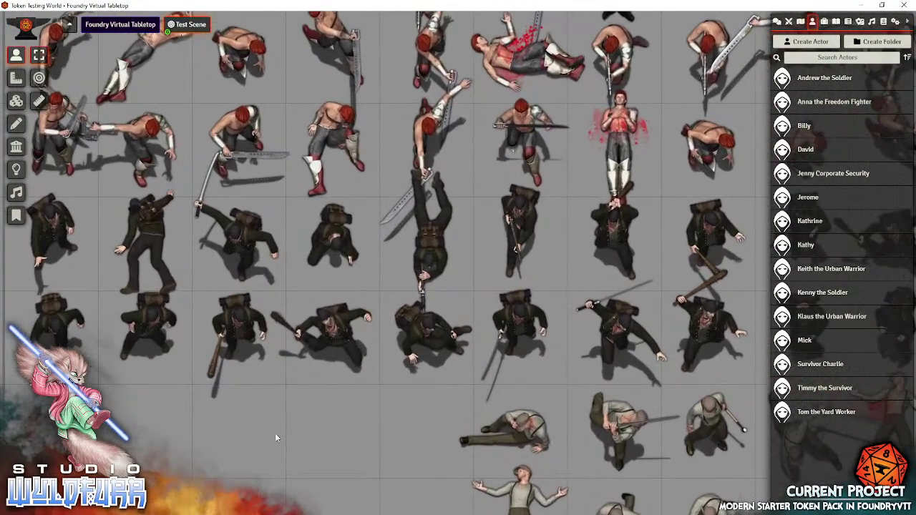
pyautogui.press('Down')
pyautogui.press('Left')
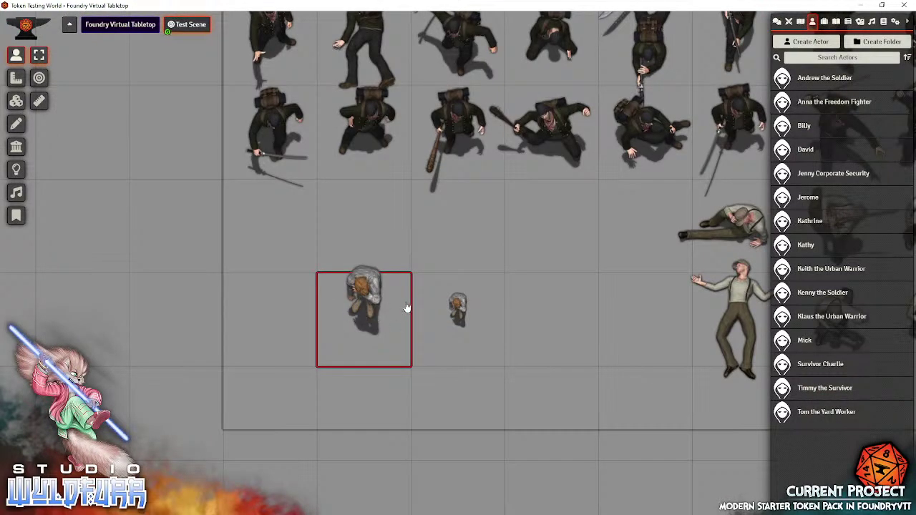
pyautogui.click(456, 326)
pyautogui.press('Delete')
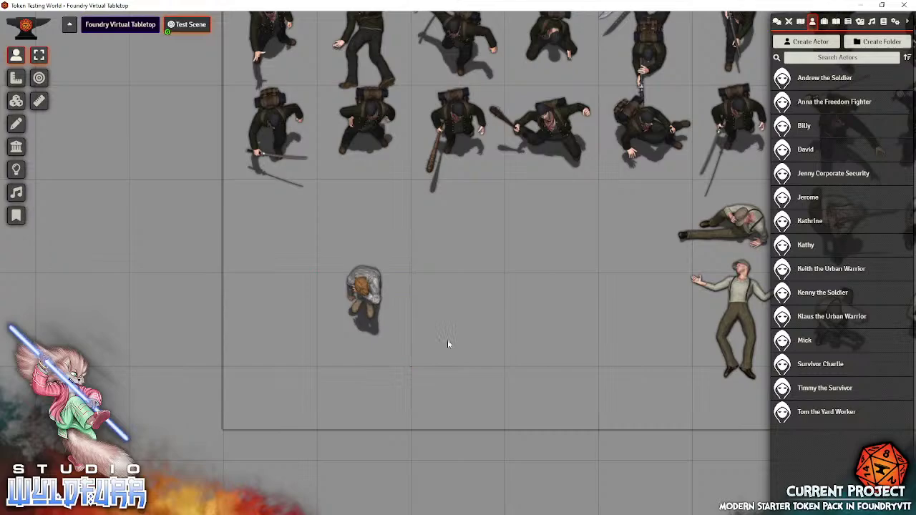
pyautogui.click(366, 307)
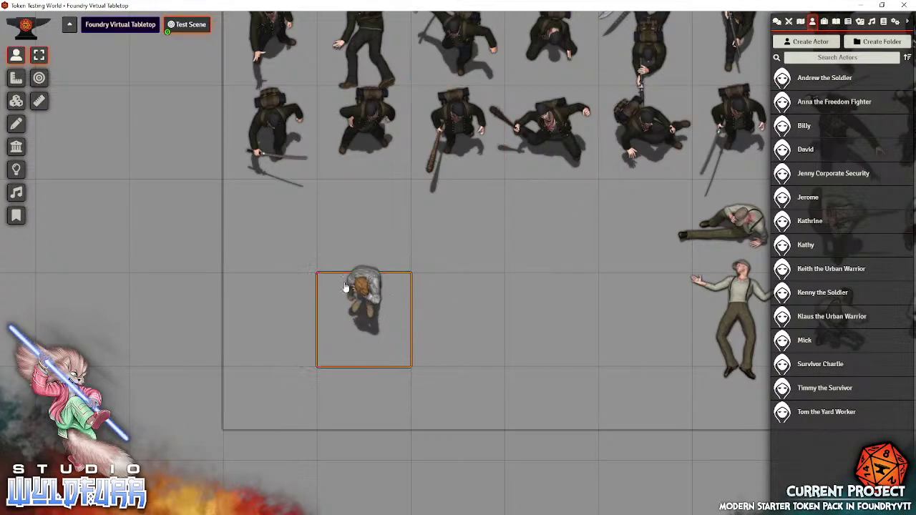
# Open the image browser of Andrew the Soldier's prototype token, change its display mode from list to tiles and on to large image previews, and close the windows
pyautogui.click(824, 77)
pyautogui.click(593, 122)
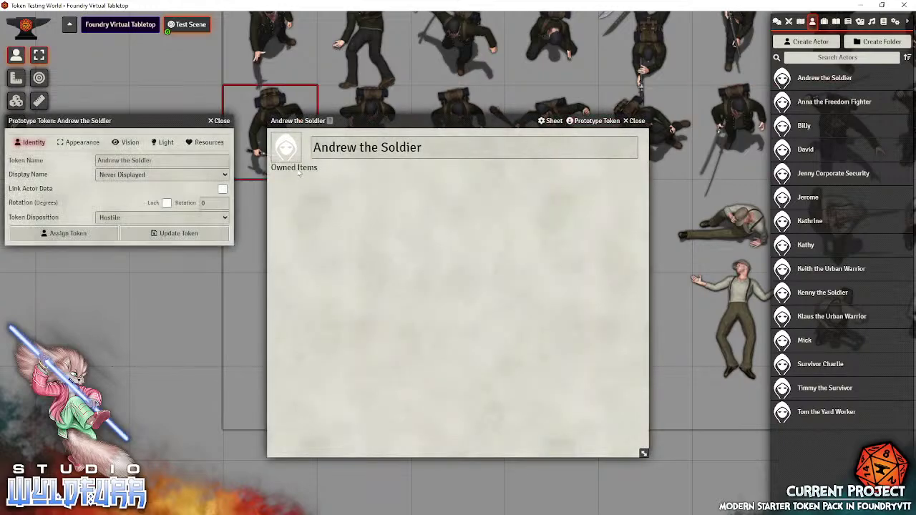
pyautogui.click(635, 122)
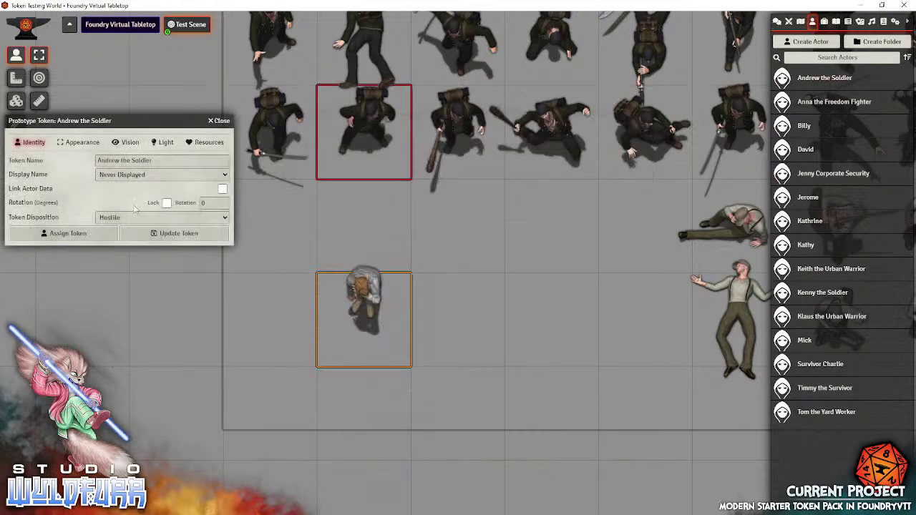
pyautogui.click(82, 143)
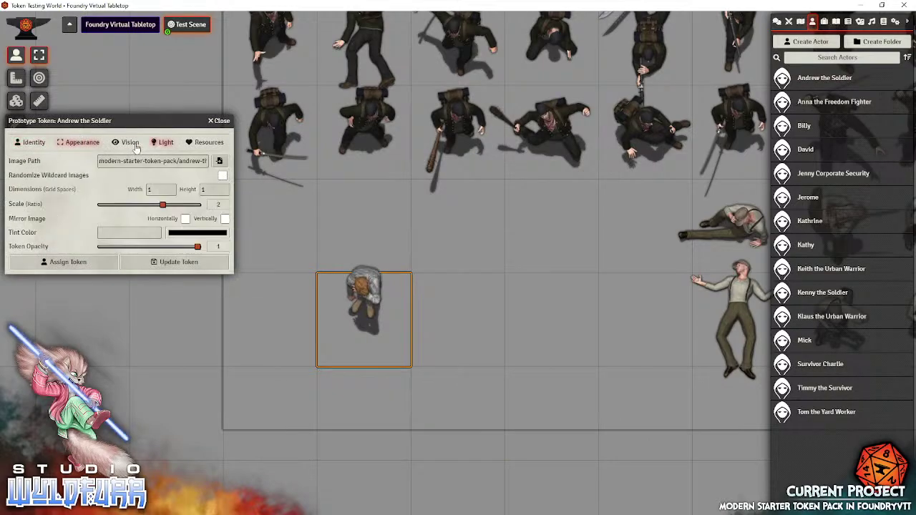
pyautogui.click(220, 160)
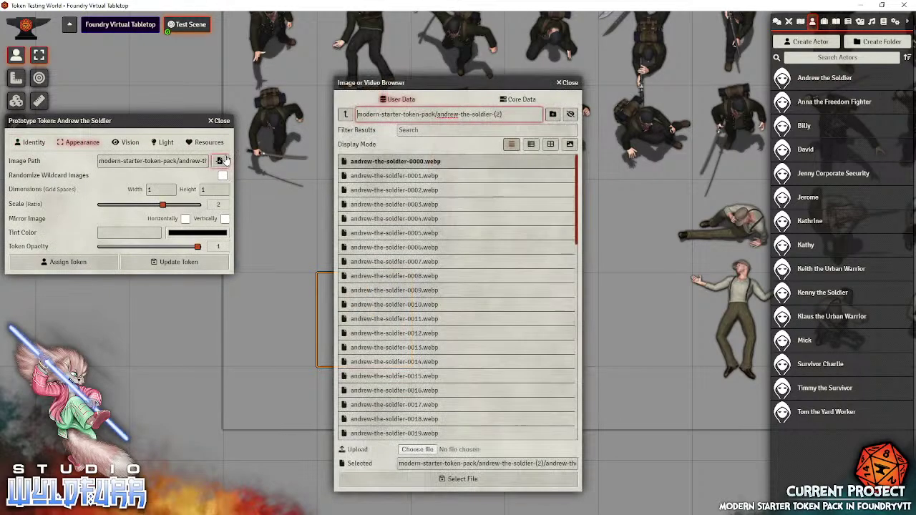
pyautogui.click(551, 144)
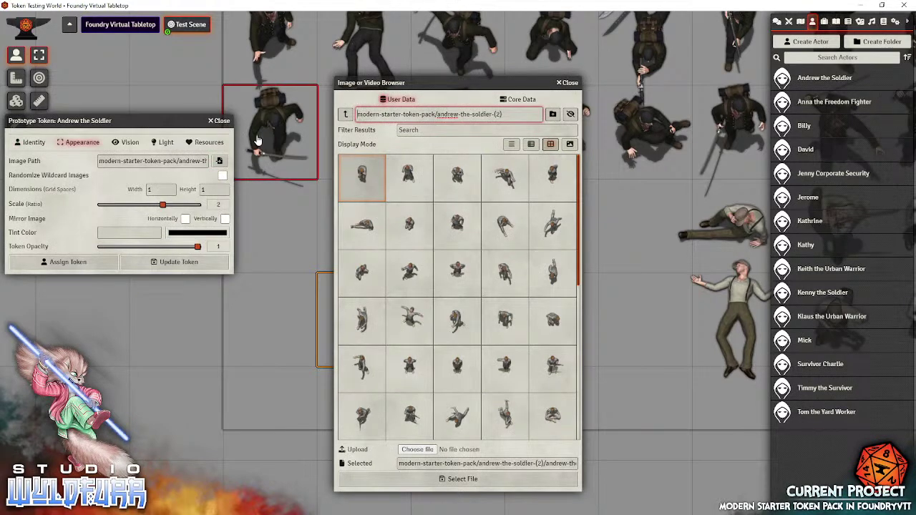
pyautogui.click(570, 144)
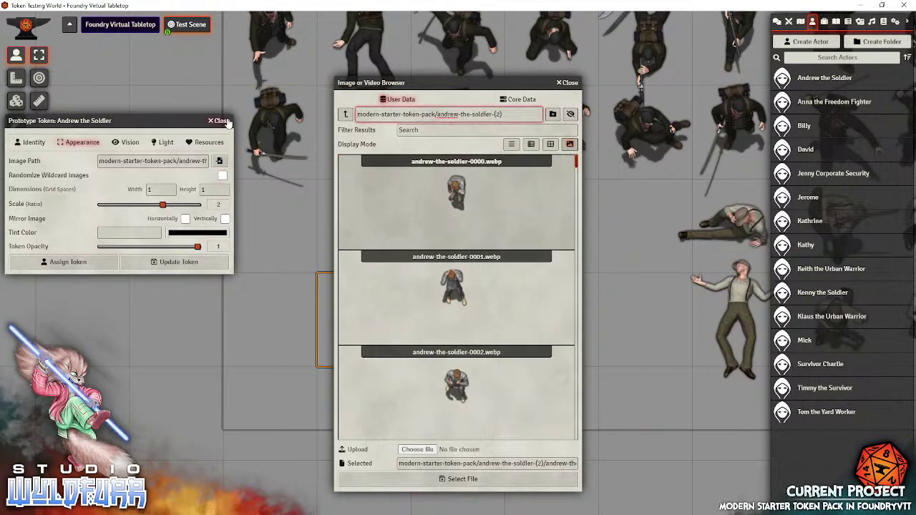
pyautogui.press('Escape')
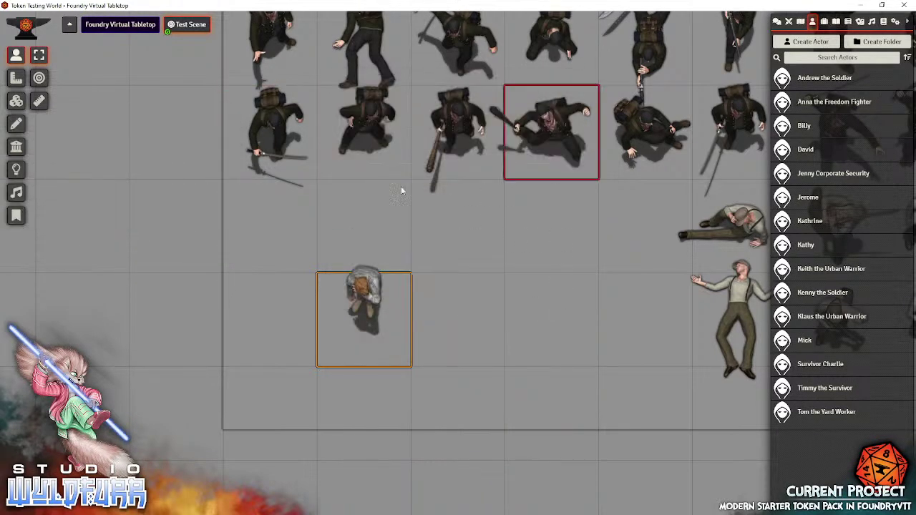
# Set the image of Andrew the Soldier's prototype token to andrew-the-soldier-0012.webp
pyautogui.click(820, 79)
pyautogui.click(594, 121)
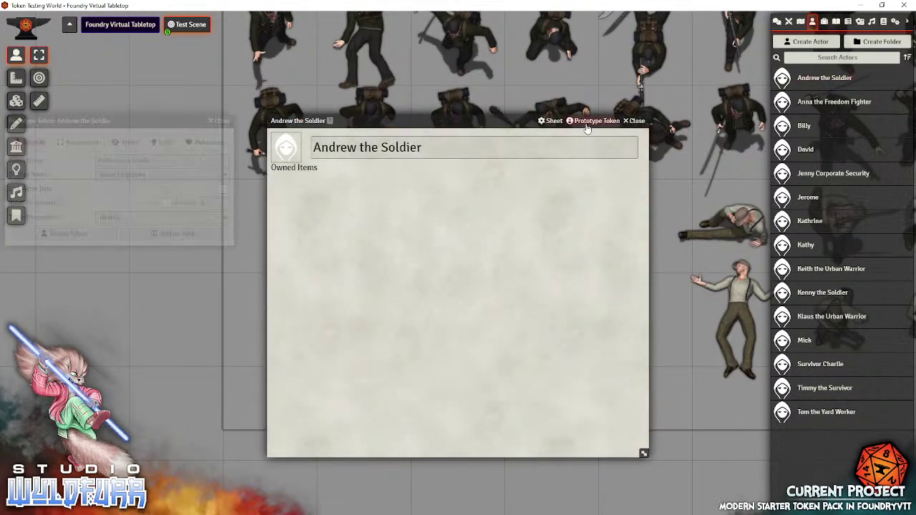
pyautogui.click(636, 121)
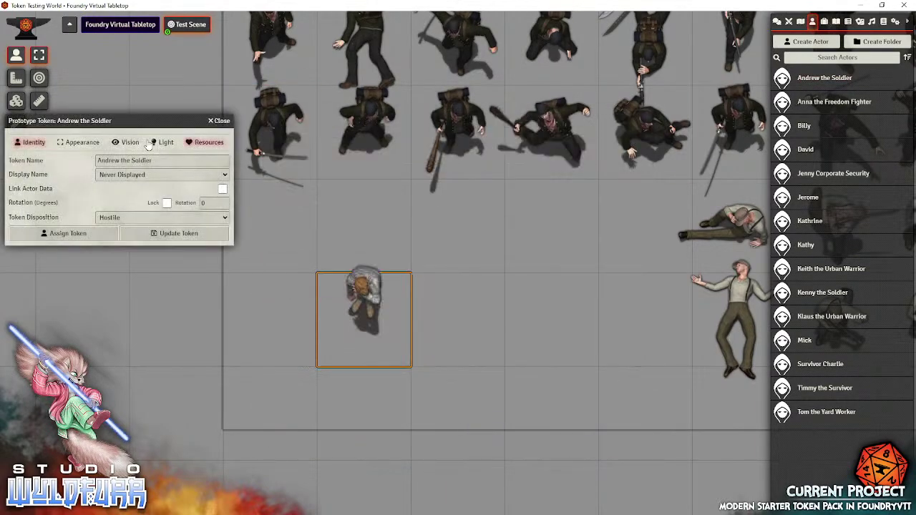
pyautogui.click(79, 142)
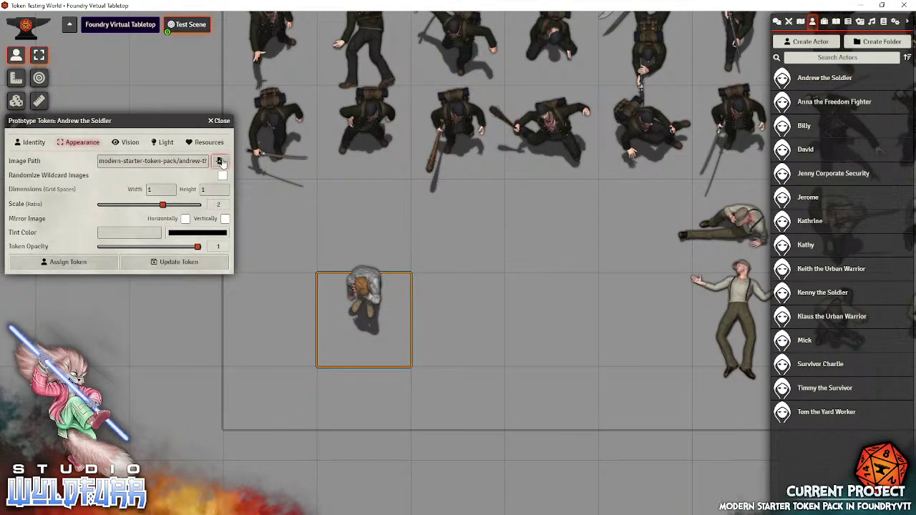
pyautogui.click(219, 160)
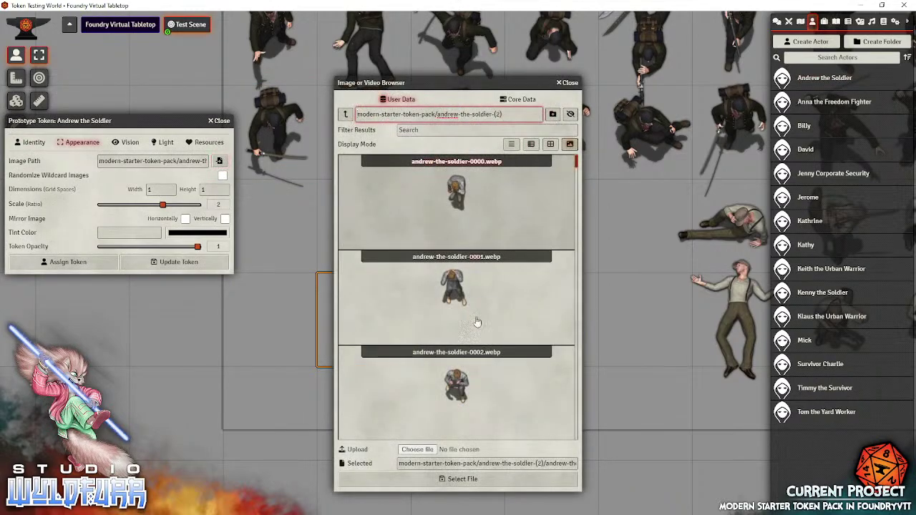
pyautogui.scroll(-4, 472, 295)
pyautogui.scroll(-9, 472, 296)
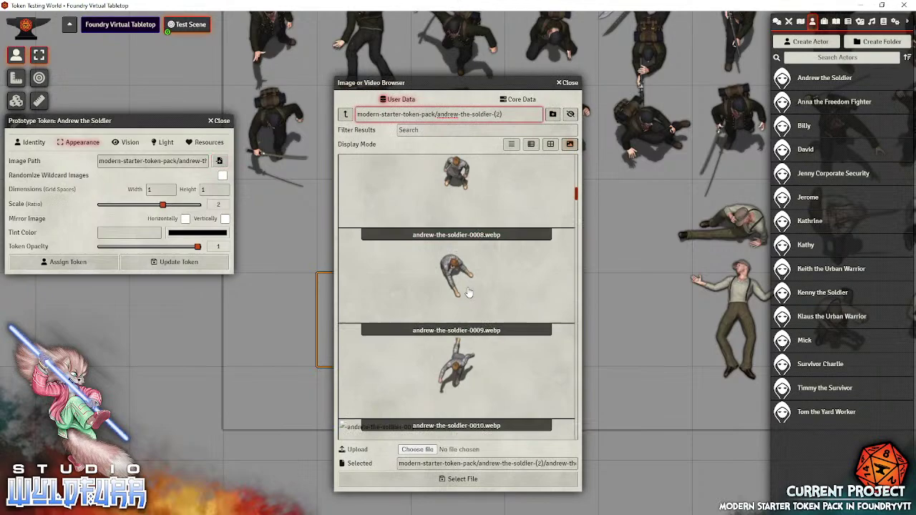
pyautogui.scroll(-3, 463, 290)
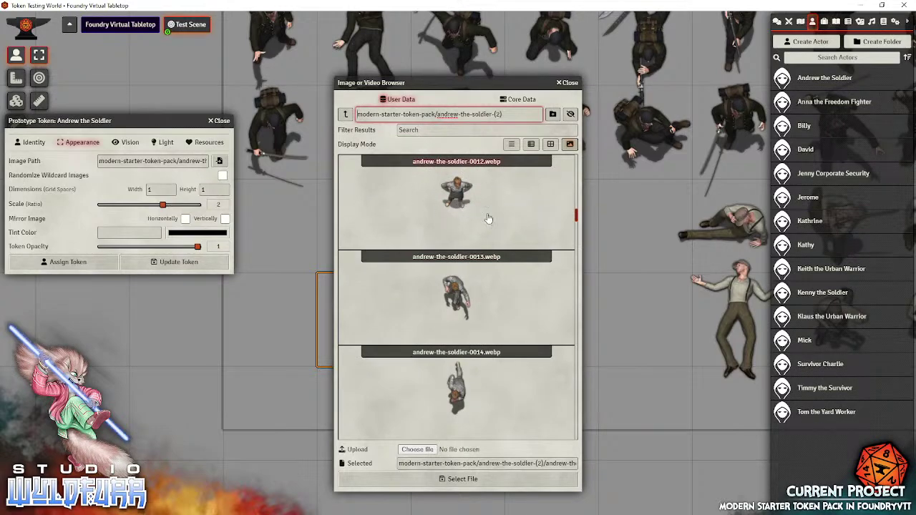
pyautogui.click(459, 194)
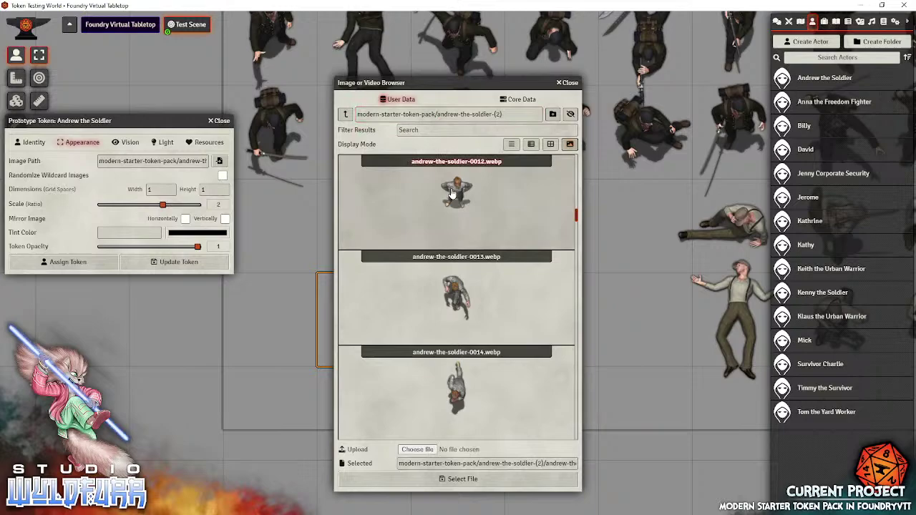
pyautogui.click(460, 481)
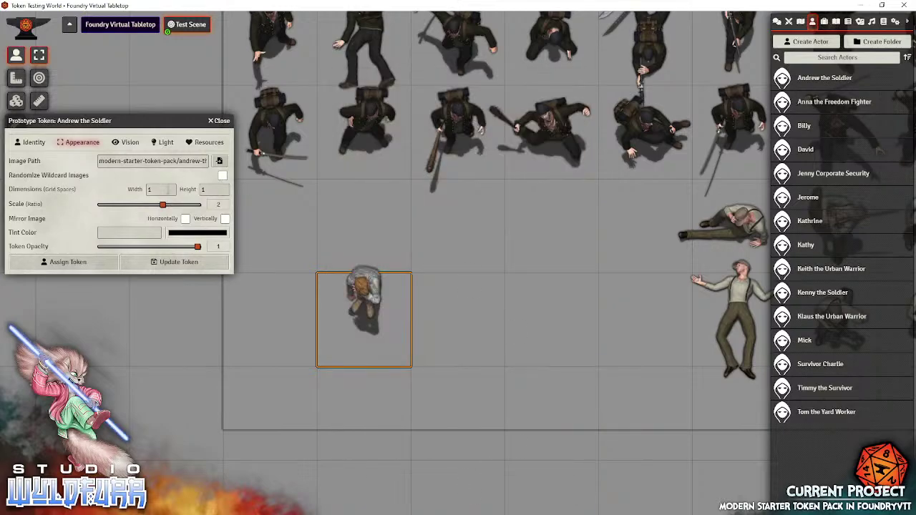
# Update the prototype token and place two Andrew the Soldier tokens in the adjacent cells to the right of the existing one
pyautogui.click(177, 261)
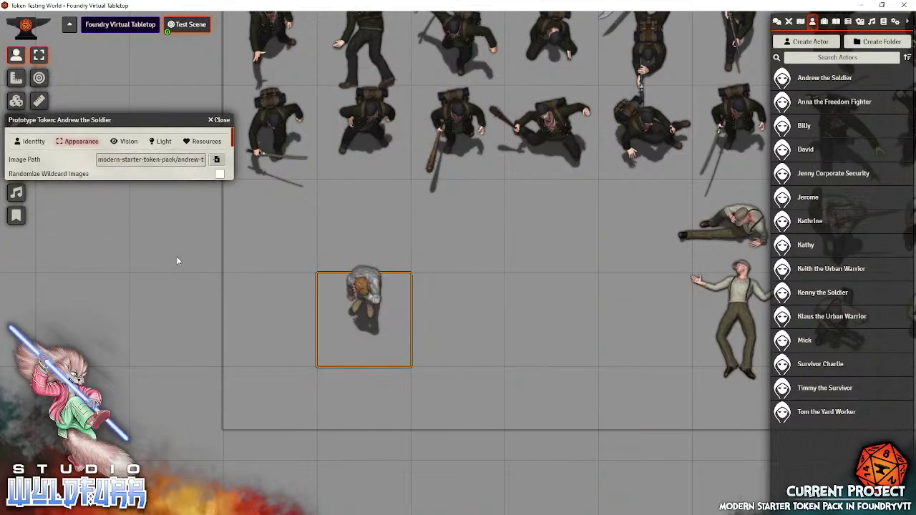
pyautogui.moveTo(809, 79); pyautogui.dragTo(472, 321)
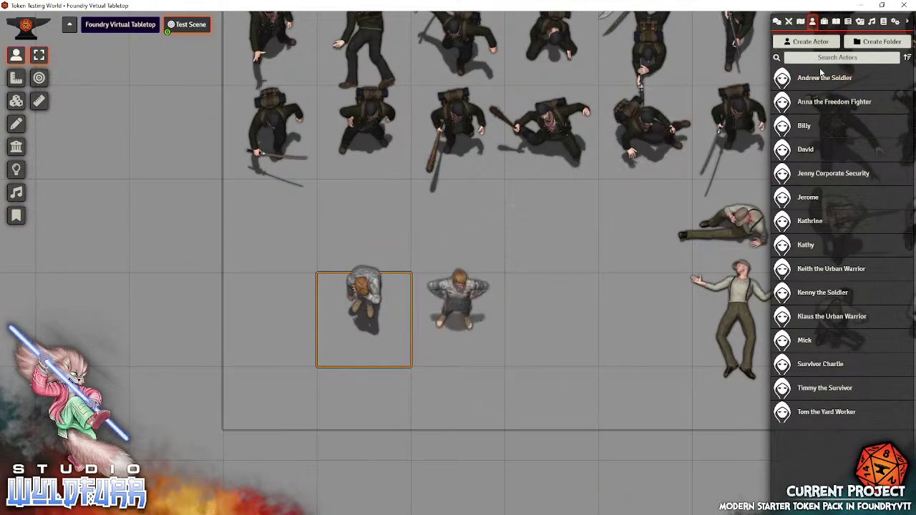
pyautogui.moveTo(816, 82); pyautogui.dragTo(534, 327)
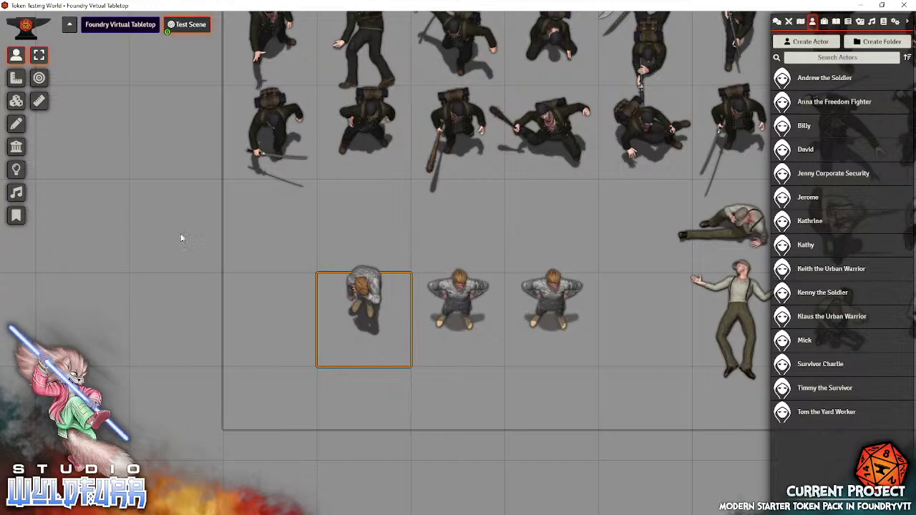
# Open the appearance settings of the middle Andrew the Soldier token, with its sheet closed and the configuration window moved beside the tokens
pyautogui.doubleClick(464, 295)
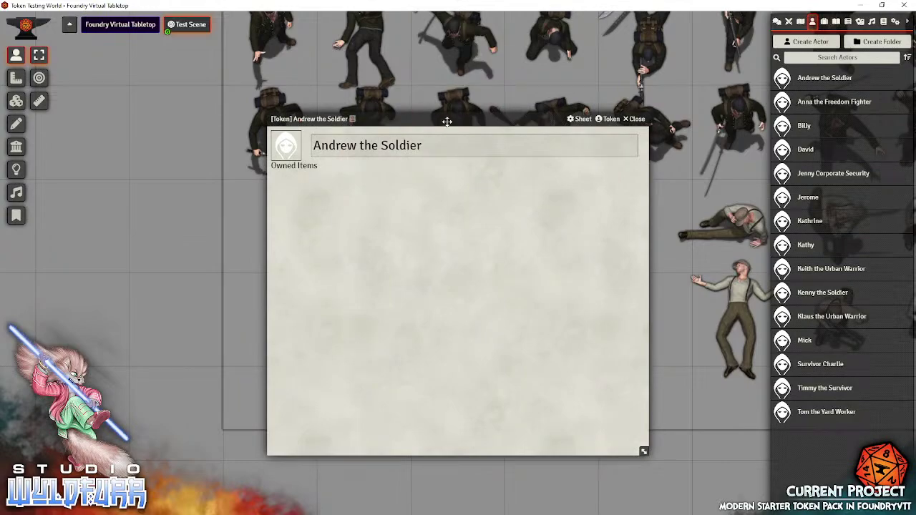
pyautogui.moveTo(447, 122); pyautogui.dragTo(486, 110)
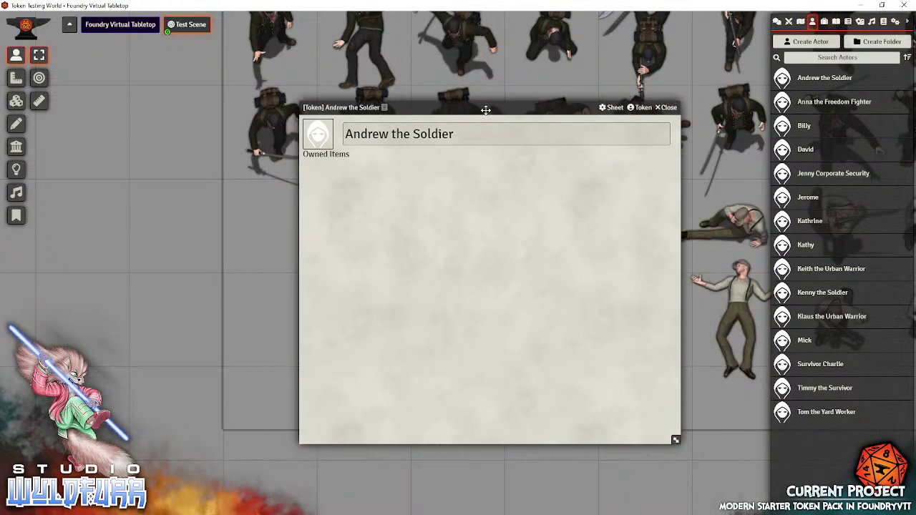
pyautogui.click(642, 107)
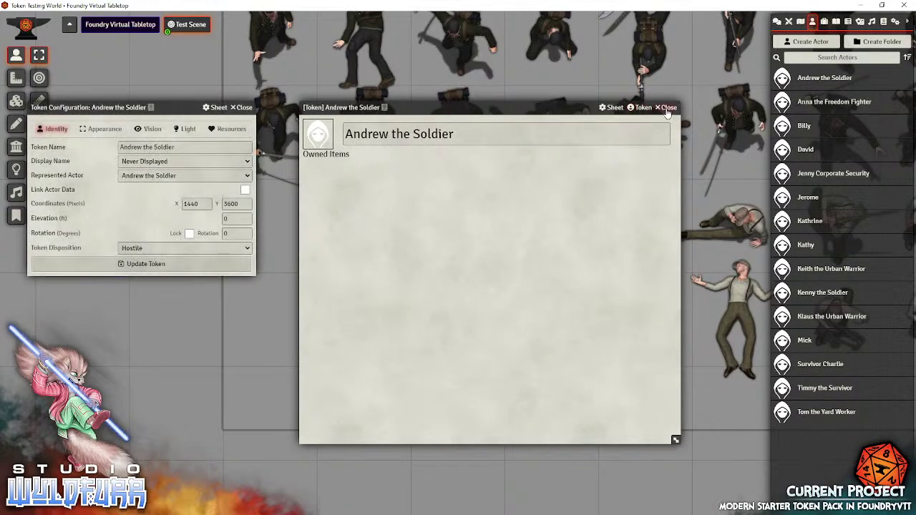
pyautogui.click(668, 107)
pyautogui.moveTo(179, 109); pyautogui.dragTo(390, 203)
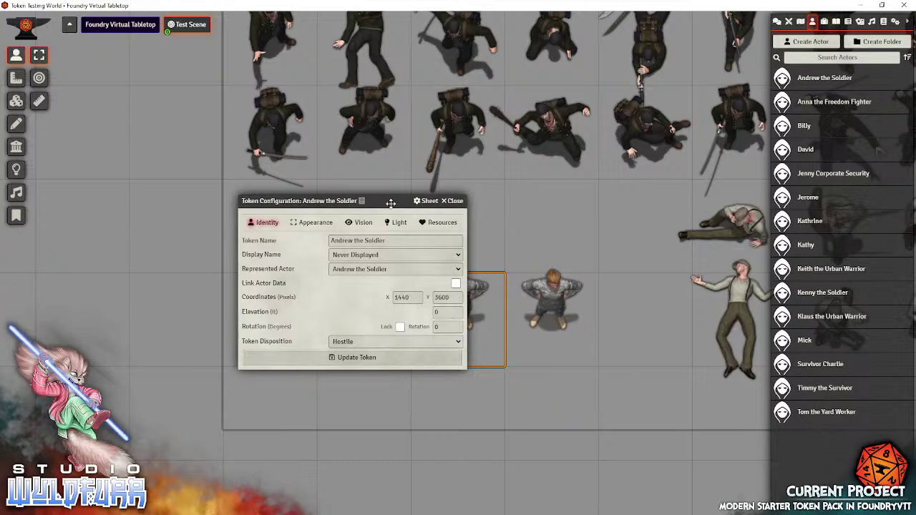
pyautogui.click(321, 224)
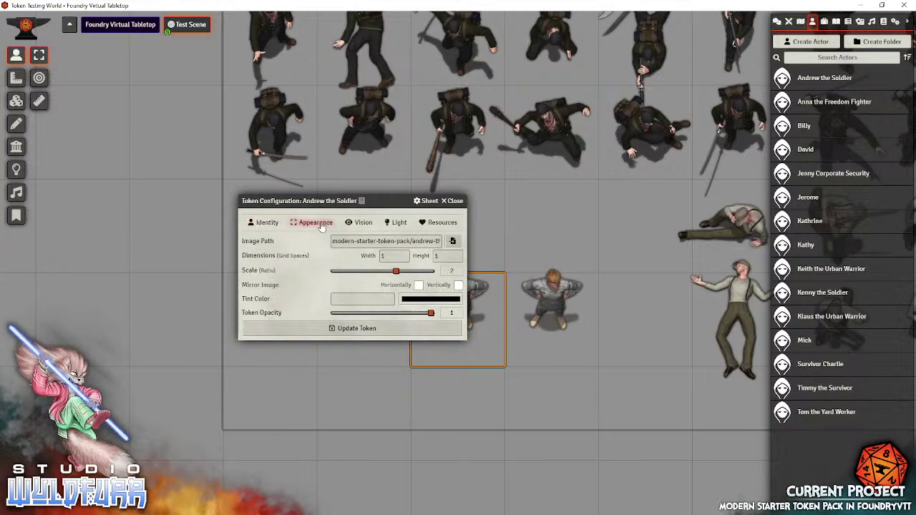
# Change the middle Andrew the Soldier token's image to andrew-the-soldier-0024.webp and update the token
pyautogui.moveTo(386, 204); pyautogui.dragTo(323, 224)
pyautogui.doubleClick(462, 299)
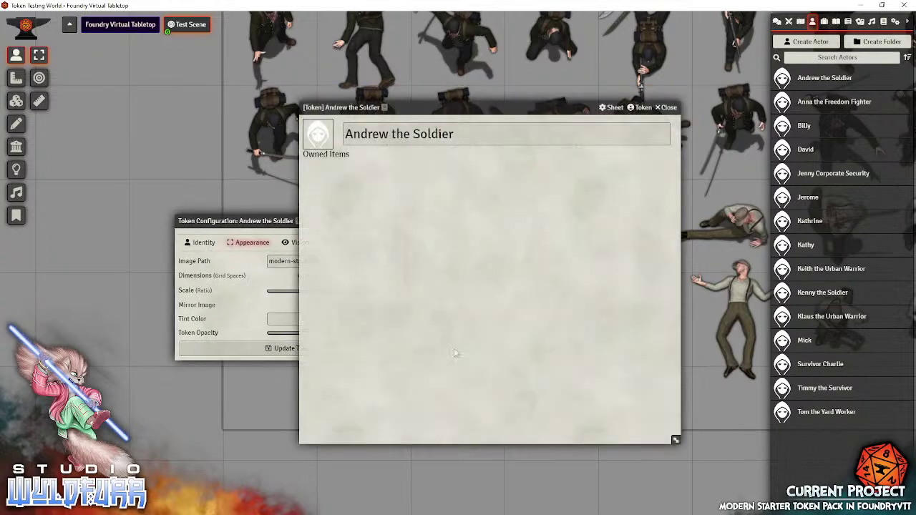
pyautogui.click(643, 107)
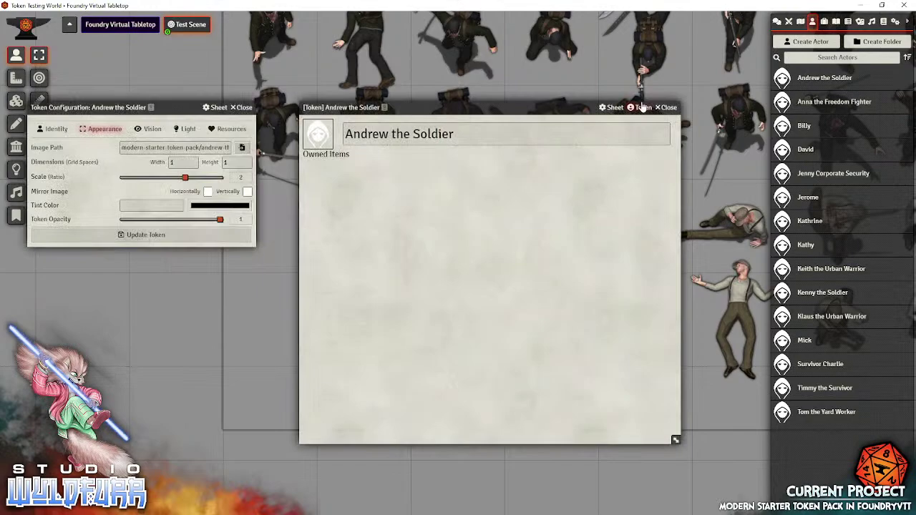
pyautogui.click(669, 107)
pyautogui.moveTo(91, 106); pyautogui.dragTo(431, 120)
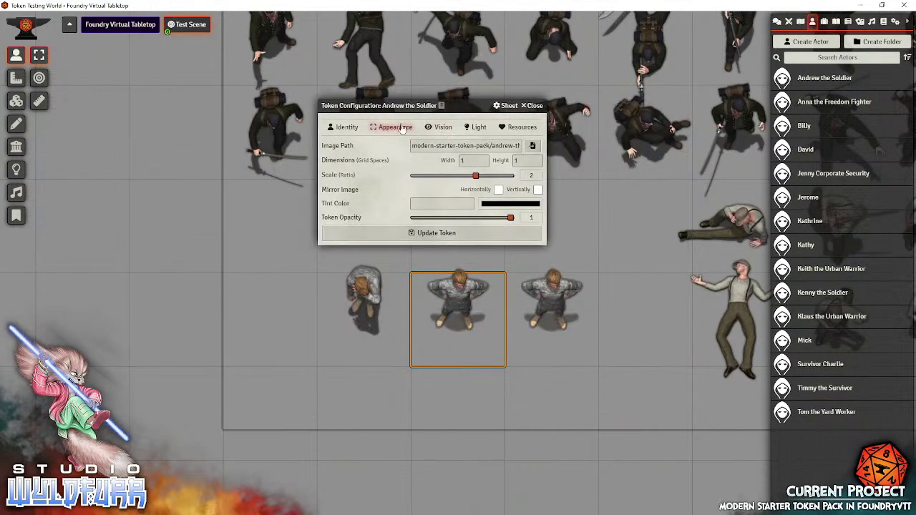
pyautogui.click(532, 146)
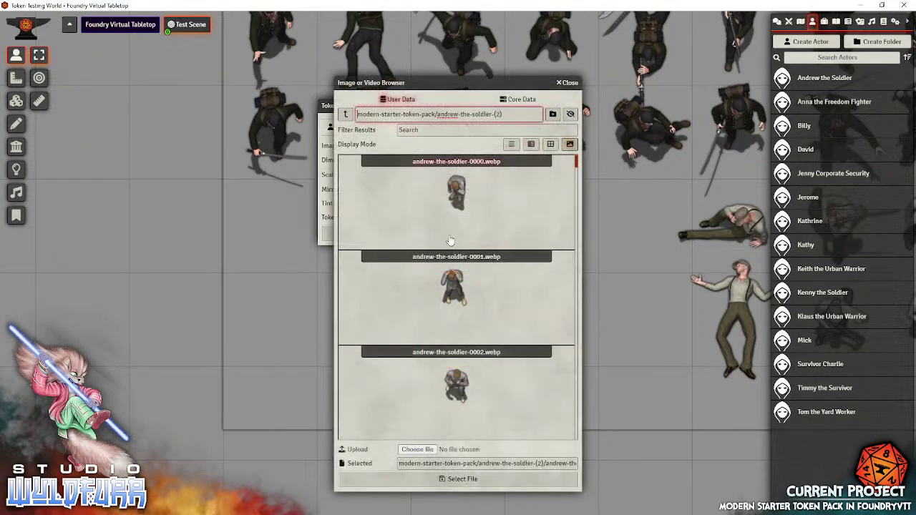
pyautogui.scroll(-8, 472, 368)
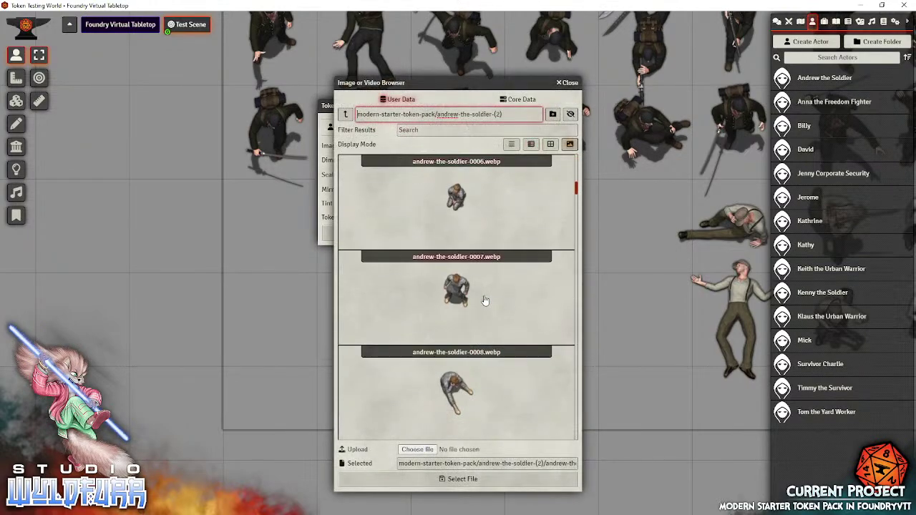
pyautogui.scroll(-13, 485, 302)
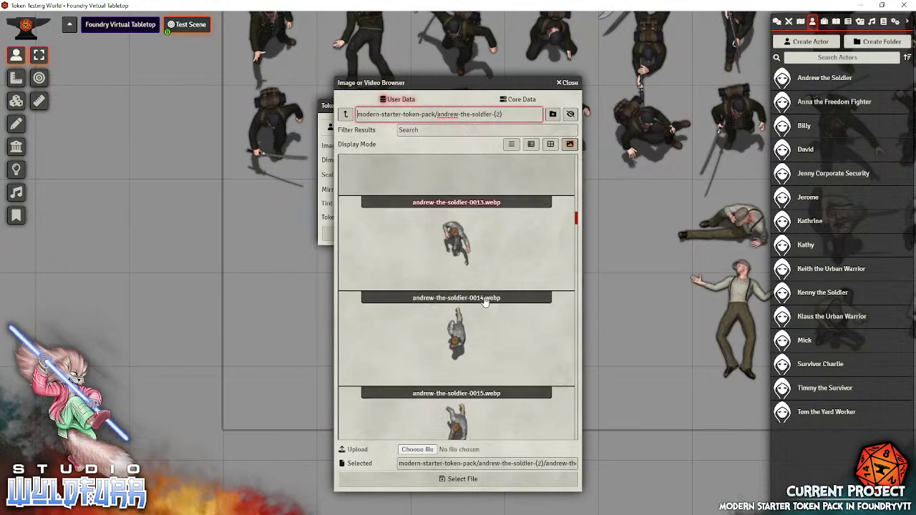
pyautogui.scroll(-10, 485, 301)
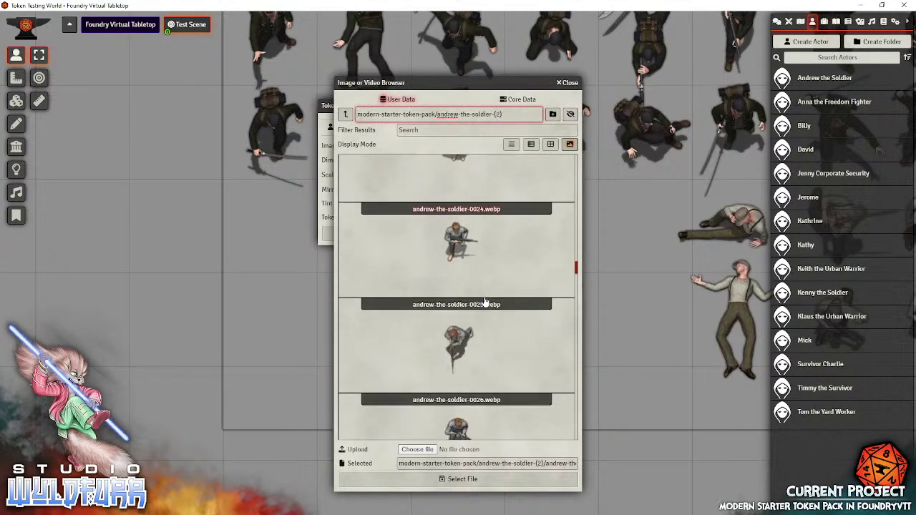
pyautogui.click(462, 243)
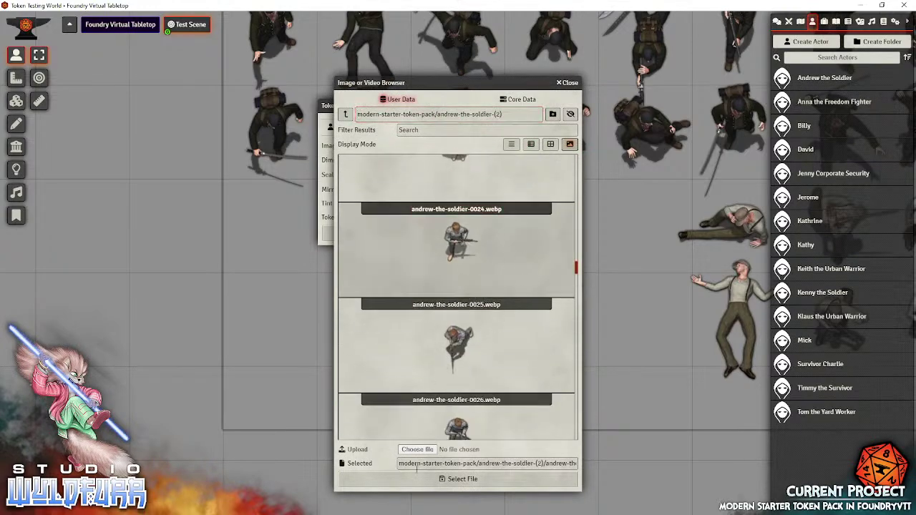
pyautogui.click(462, 480)
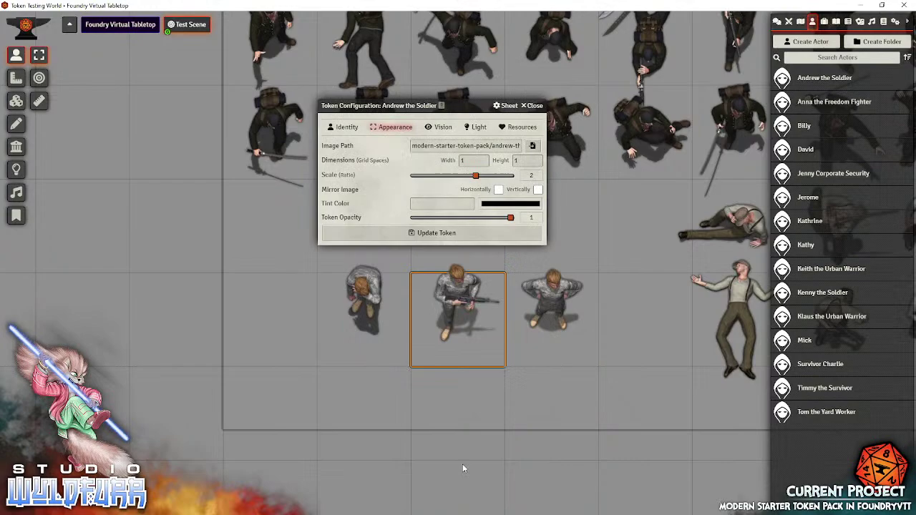
pyautogui.click(433, 233)
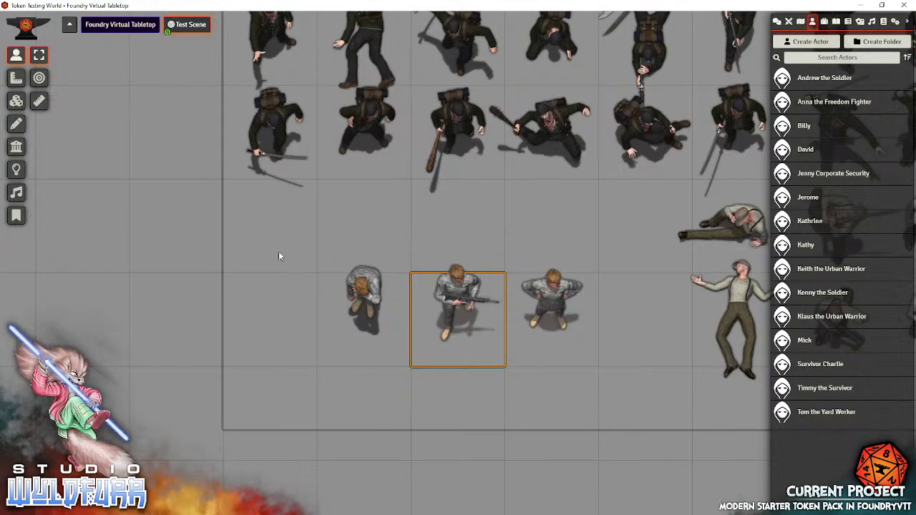
# Delete the three Andrew the Soldier tokens from the scene and open the appearance settings of Andrew the Soldier's prototype token
pyautogui.moveTo(295, 249); pyautogui.dragTo(607, 397)
pyautogui.press('Delete')
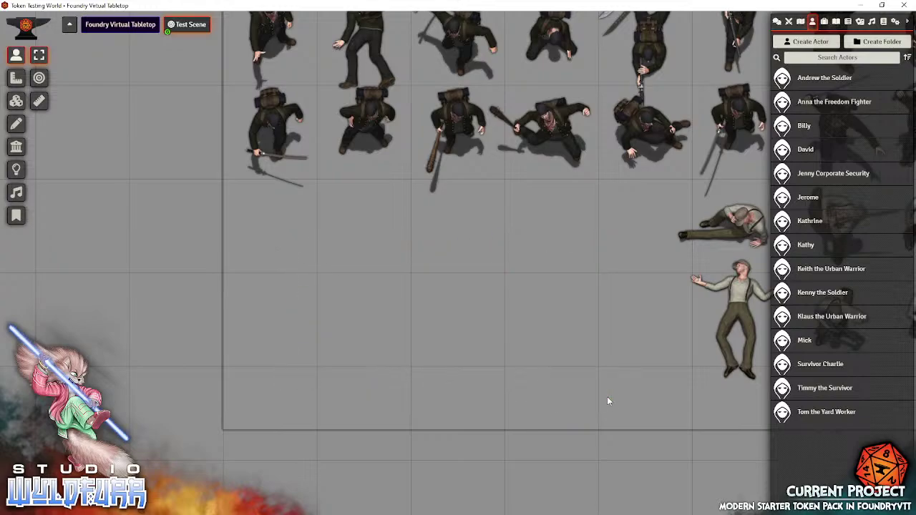
pyautogui.click(844, 81)
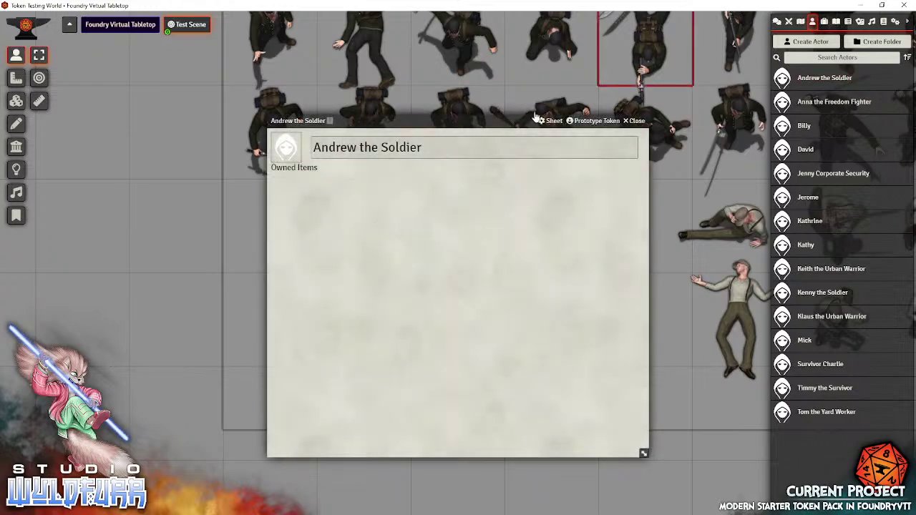
pyautogui.click(594, 121)
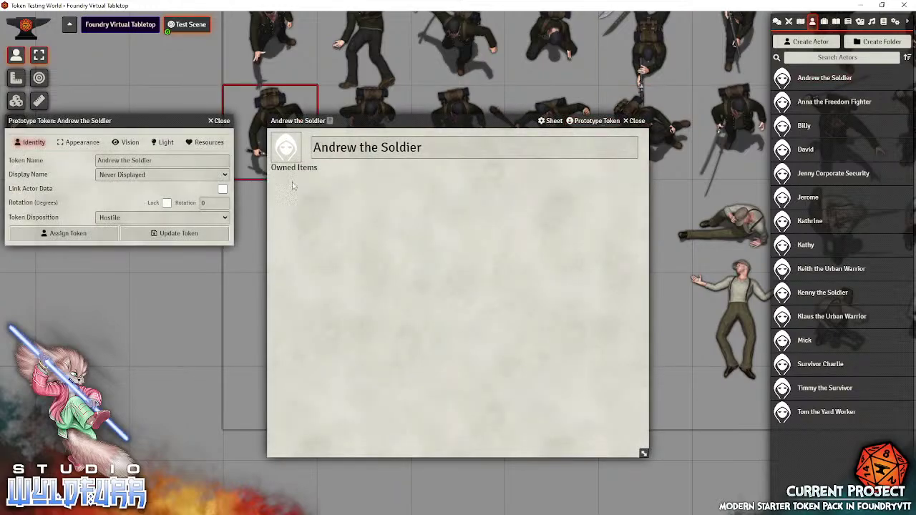
pyautogui.click(637, 121)
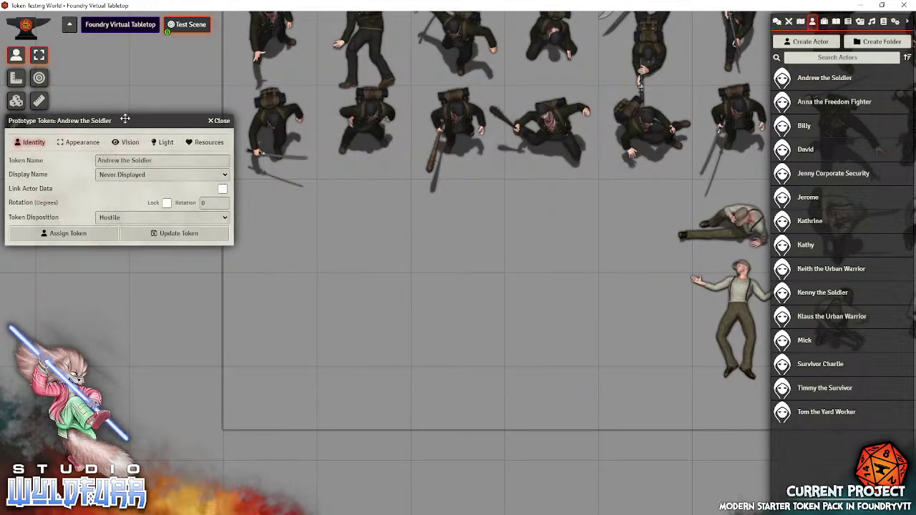
pyautogui.moveTo(115, 120); pyautogui.dragTo(439, 245)
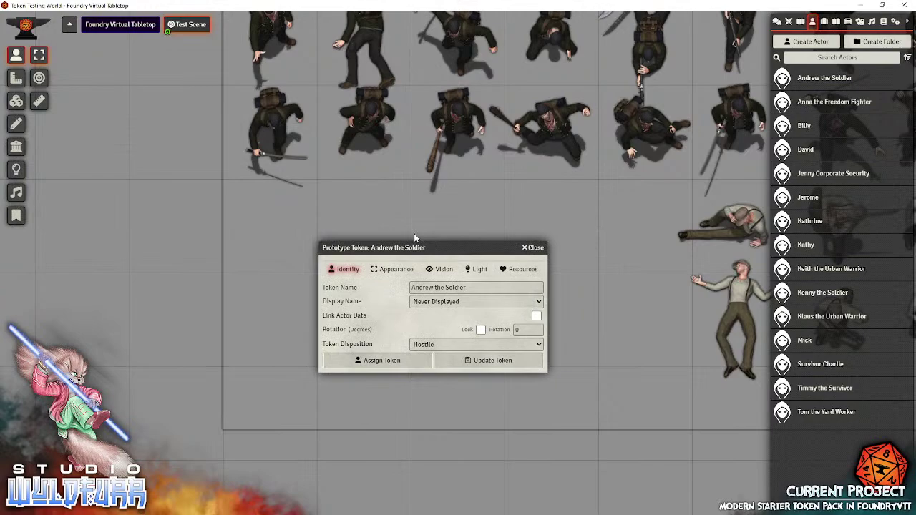
pyautogui.click(392, 269)
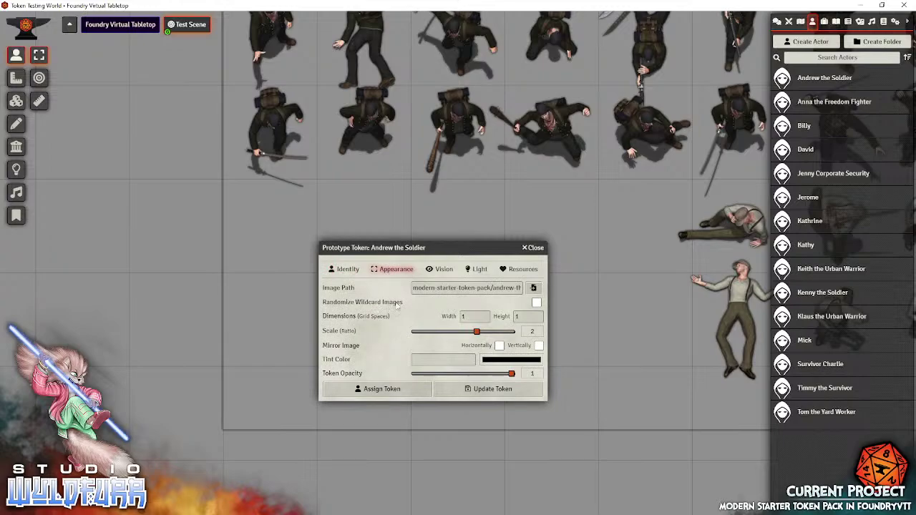
# Enable Randomize Wildcard Images, replace the number in the image path so the file name reads andrew-the-soldier-*.webp, and update the prototype token
pyautogui.click(537, 303)
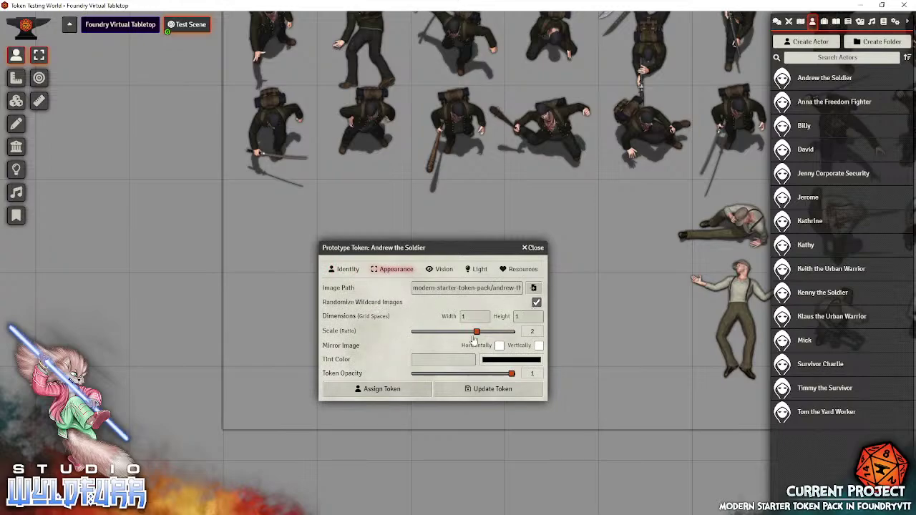
pyautogui.click(472, 288)
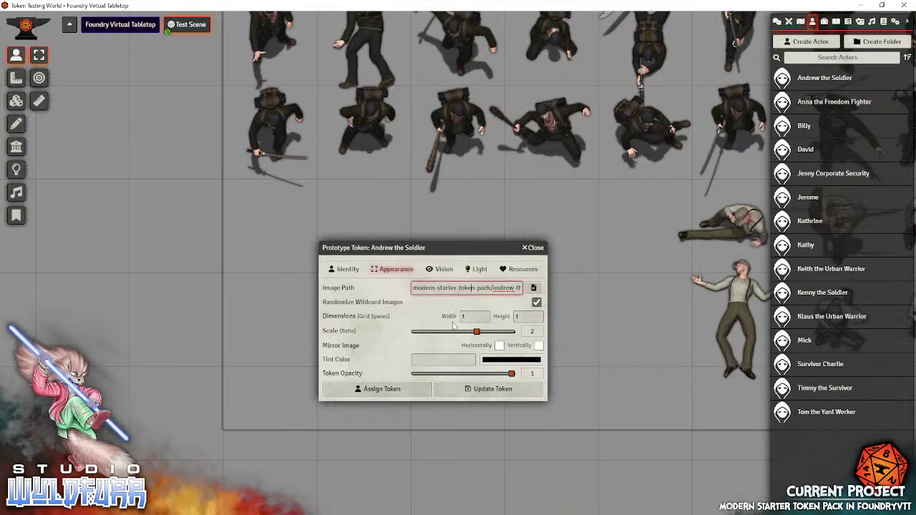
pyautogui.press('End')
pyautogui.press('Left')
pyautogui.press('Left')
pyautogui.press('Left')
pyautogui.press('Left')
pyautogui.press('Left')
pyautogui.press('Left')
pyautogui.hotkey('shift', 'Right')
pyautogui.hotkey('shift', 'Right')
pyautogui.hotkey('shift', 'Right')
pyautogui.hotkey('shift', 'Right')
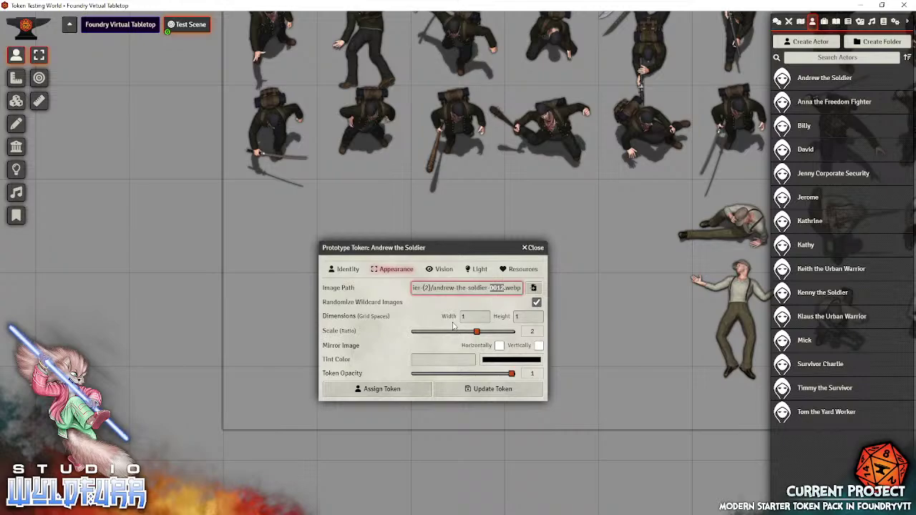
pyautogui.write('*')
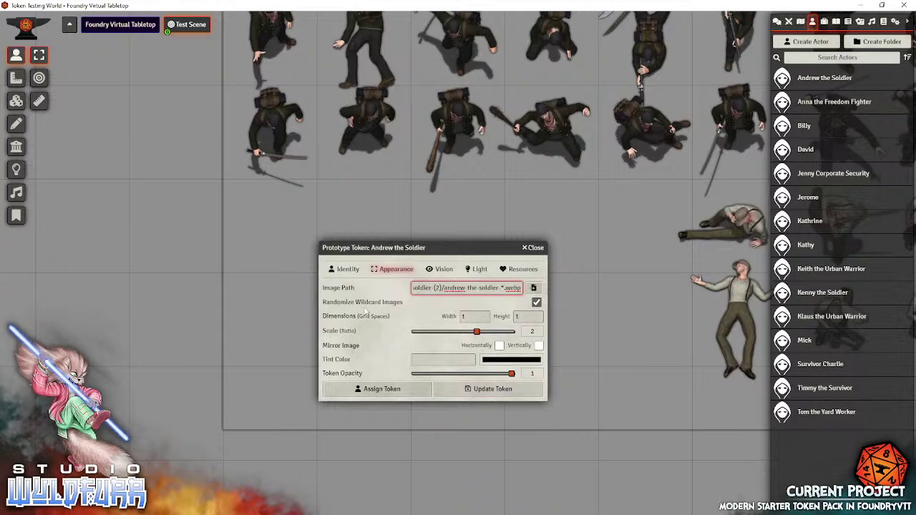
pyautogui.click(478, 391)
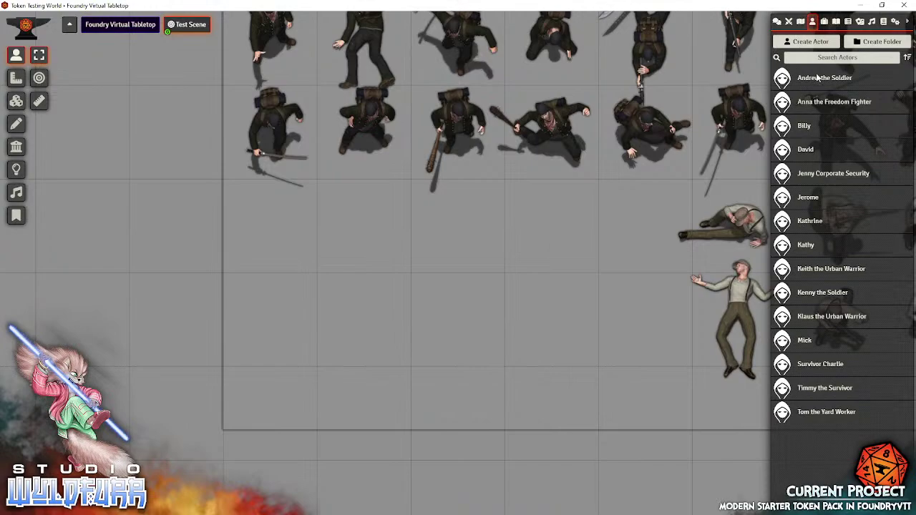
# Place eight Andrew the Soldier tokens in two adjacent rows of four in the empty cells below the backpack-wearing tokens
pyautogui.moveTo(814, 84); pyautogui.dragTo(365, 308)
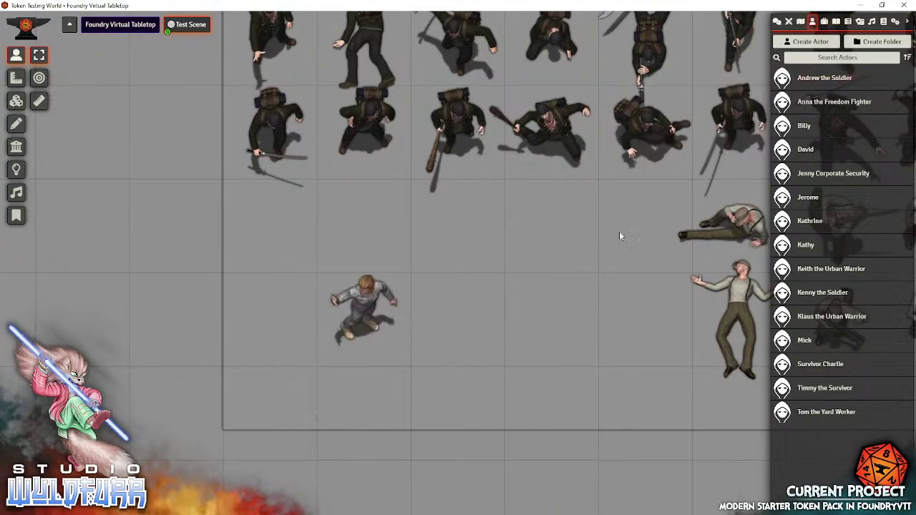
pyautogui.moveTo(817, 90); pyautogui.dragTo(460, 308)
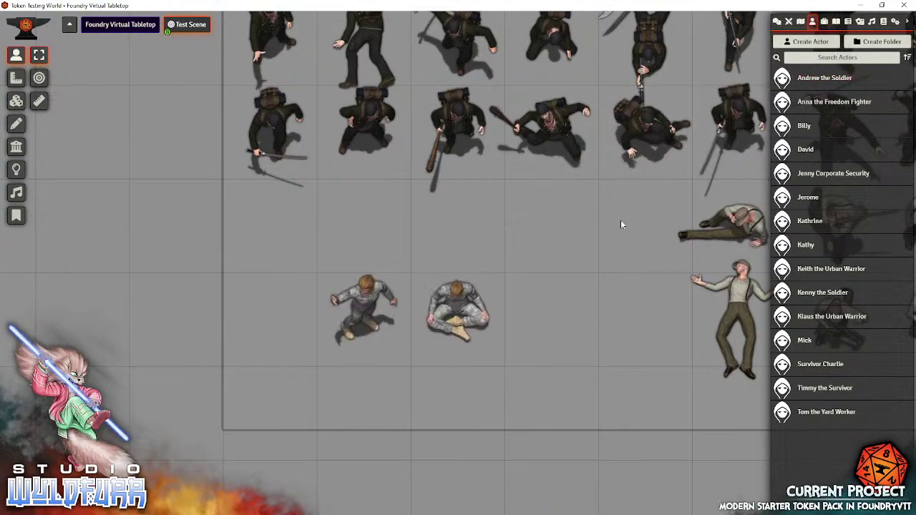
pyautogui.moveTo(824, 84); pyautogui.dragTo(551, 309)
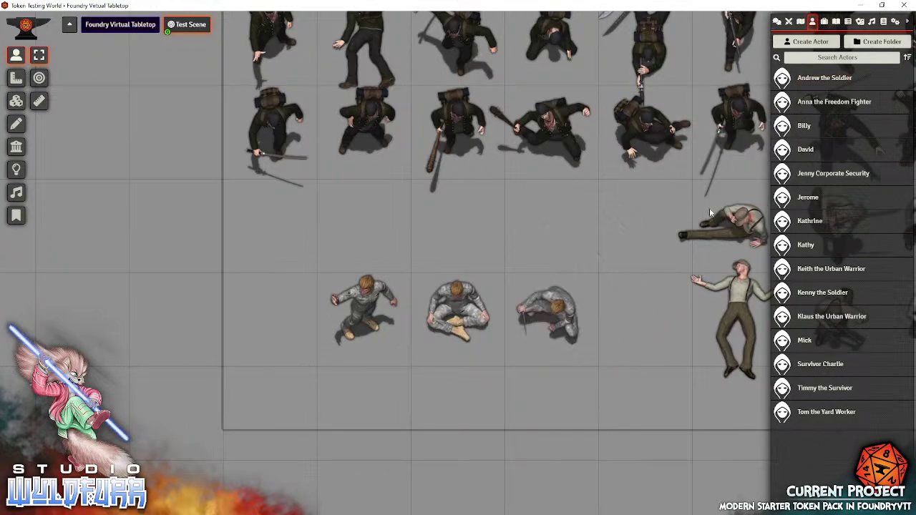
pyautogui.moveTo(828, 86); pyautogui.dragTo(297, 299)
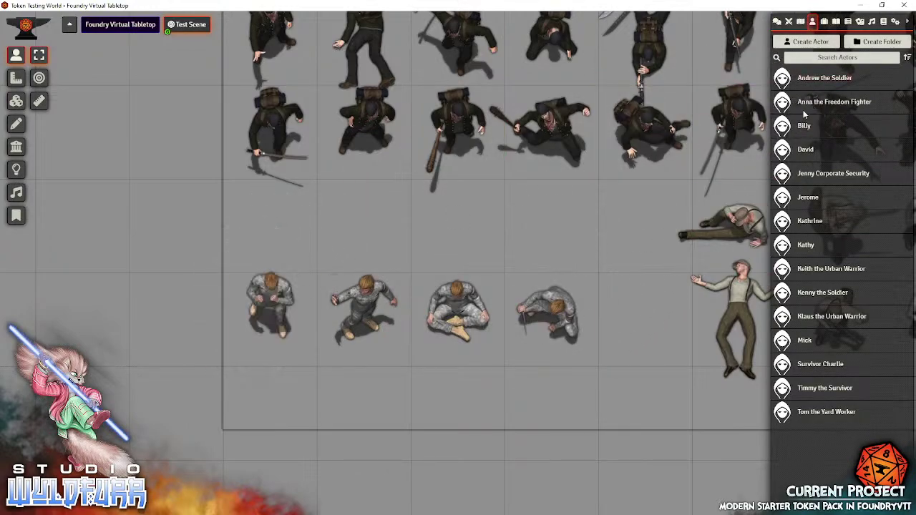
pyautogui.moveTo(823, 82); pyautogui.dragTo(269, 393)
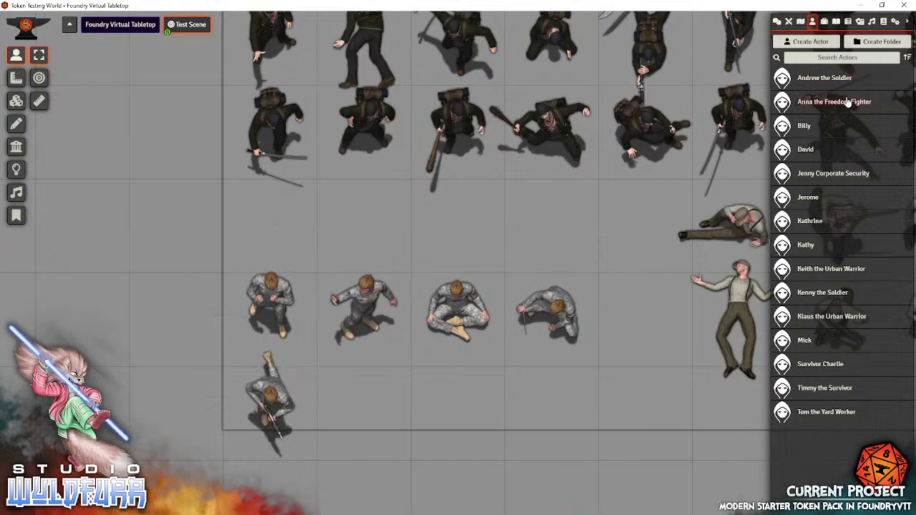
pyautogui.moveTo(829, 82); pyautogui.dragTo(365, 393)
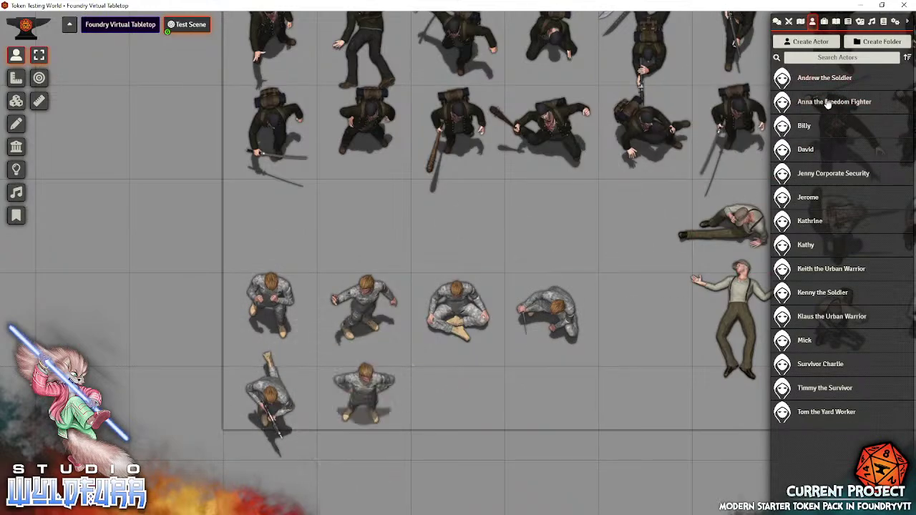
pyautogui.moveTo(822, 83); pyautogui.dragTo(458, 401)
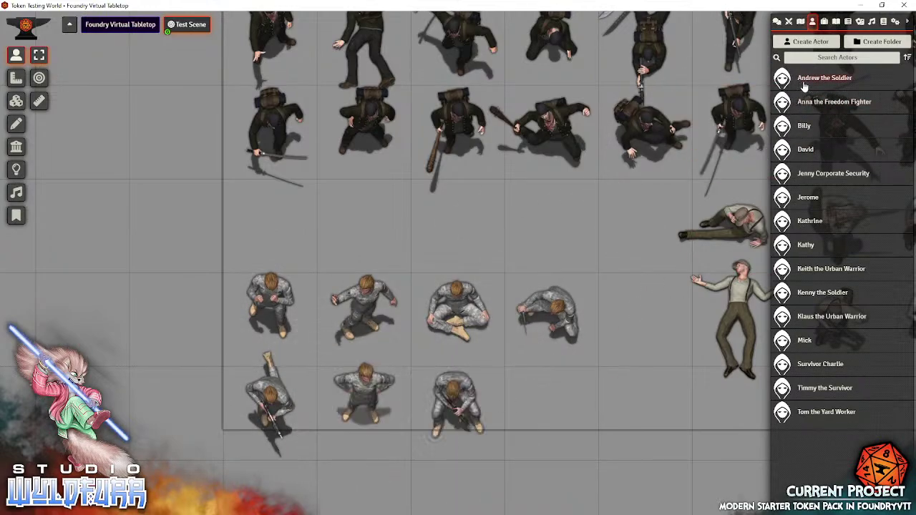
pyautogui.moveTo(824, 79); pyautogui.dragTo(552, 401)
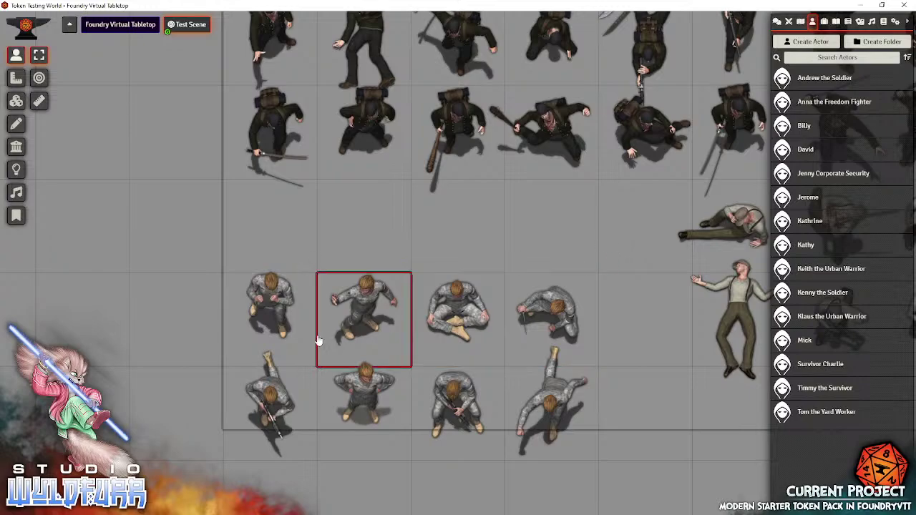
# Survey the rows of character tokens across the test scene from a wider view
pyautogui.scroll(-8, 317, 337)
pyautogui.press('Up')
pyautogui.press('Right')
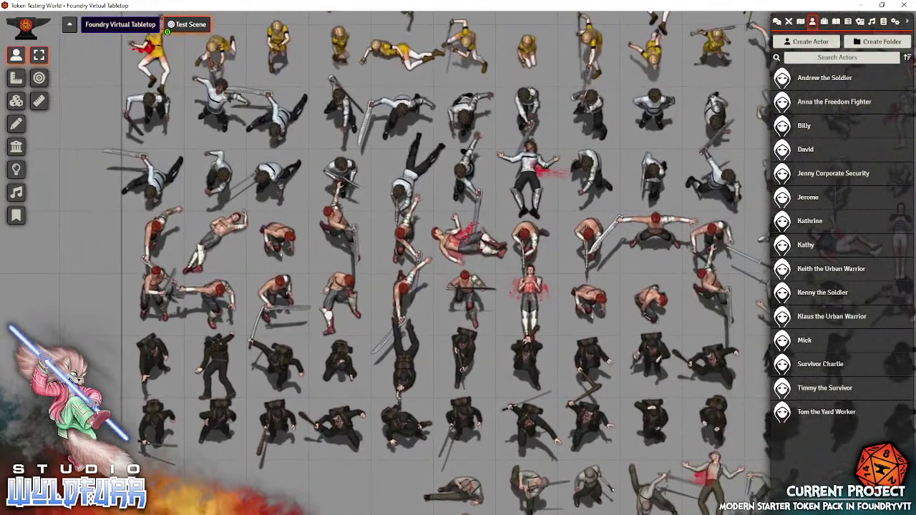
pyautogui.press('Up')
pyautogui.press('Up')
pyautogui.press('Right')
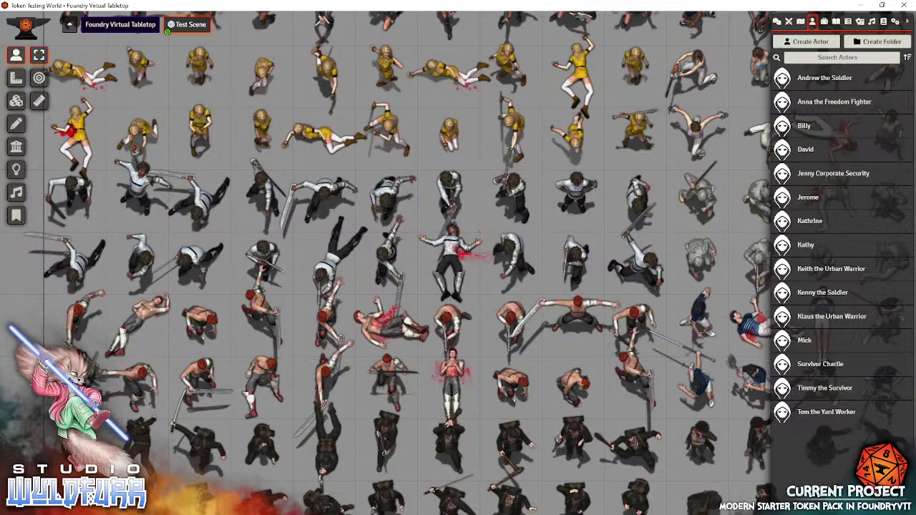
pyautogui.moveTo(28, 377); pyautogui.dragTo(3, 390)
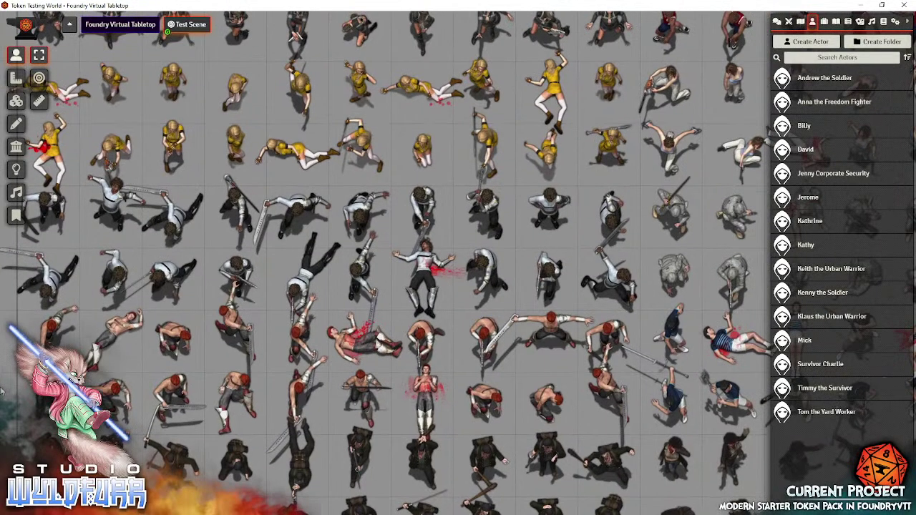